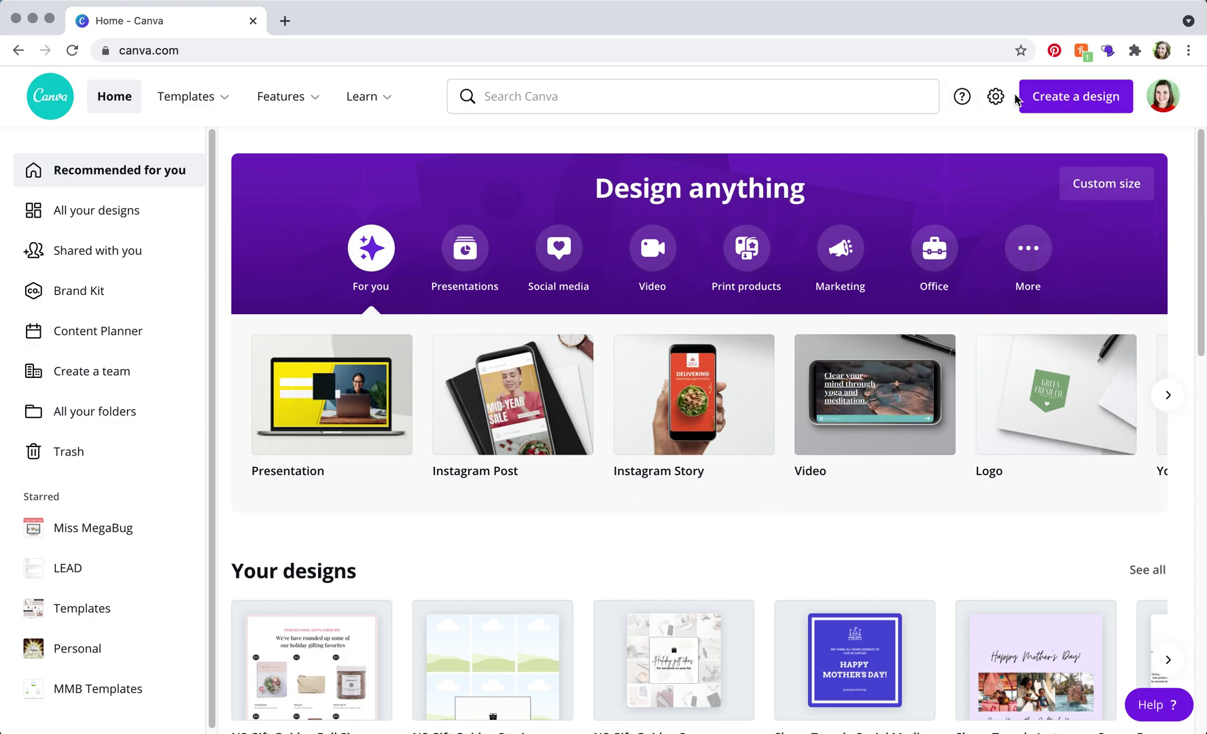
Set up a custom-size design of 8.5 × 11 inches, with units switched to in
{"action": "left_click", "coordinate": [1069, 104]}
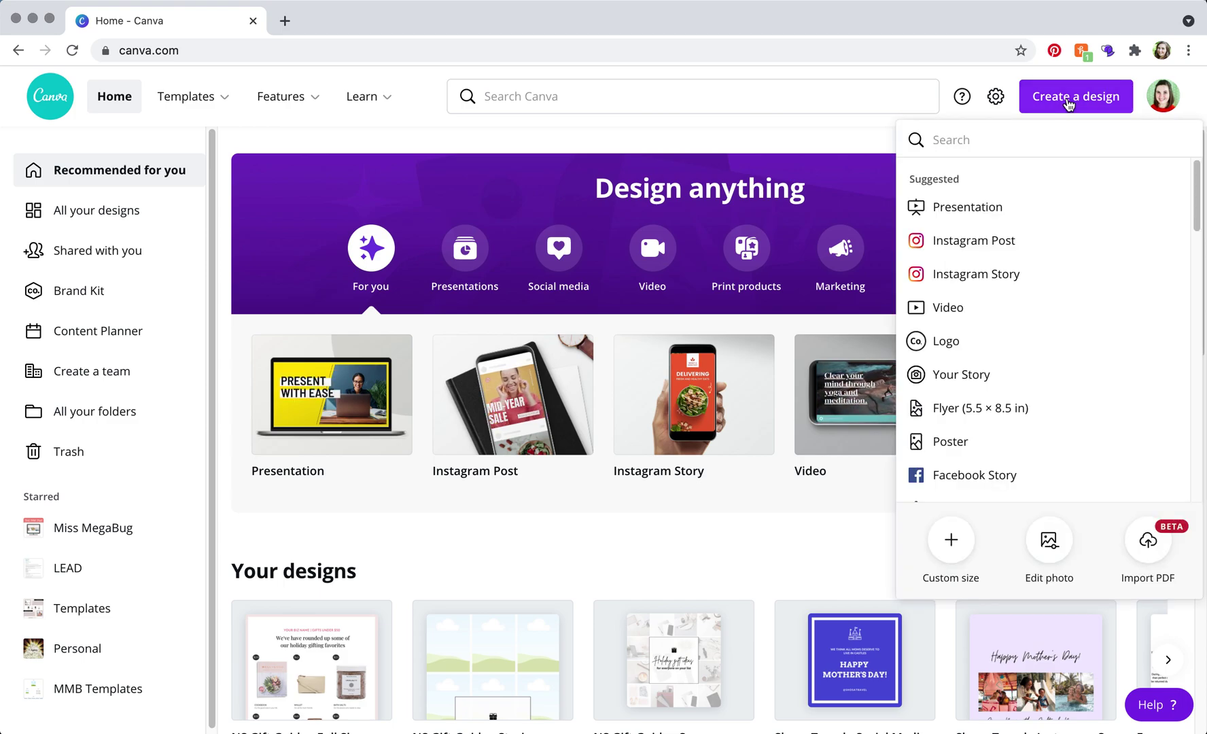
{"action": "left_click", "coordinate": [960, 542]}
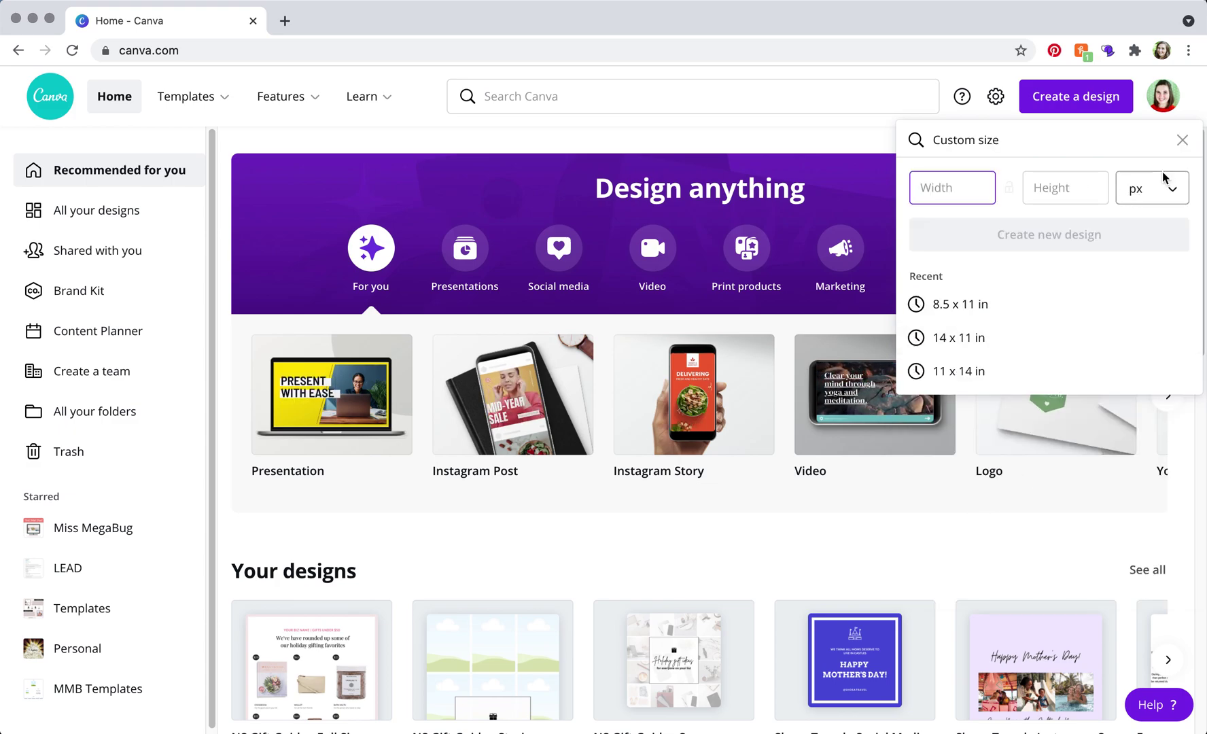
{"action": "left_click", "coordinate": [1137, 189]}
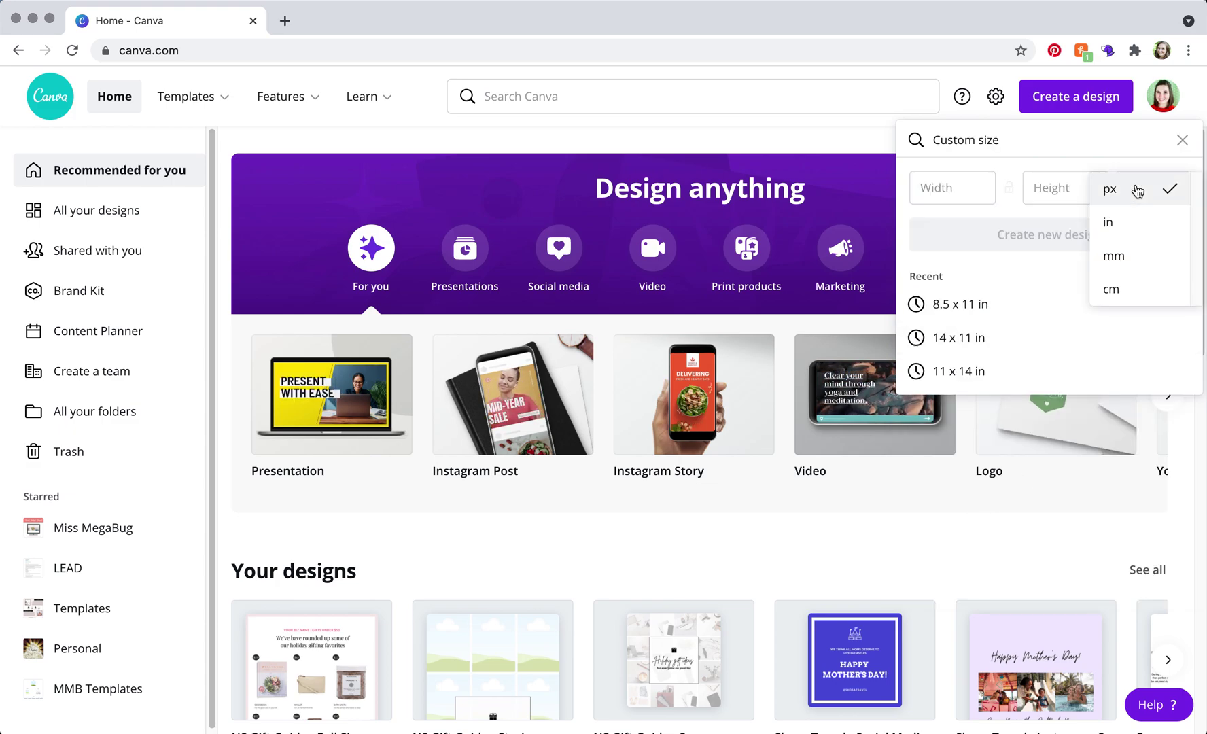
{"action": "left_click", "coordinate": [1128, 221]}
{"action": "left_click", "coordinate": [964, 187]}
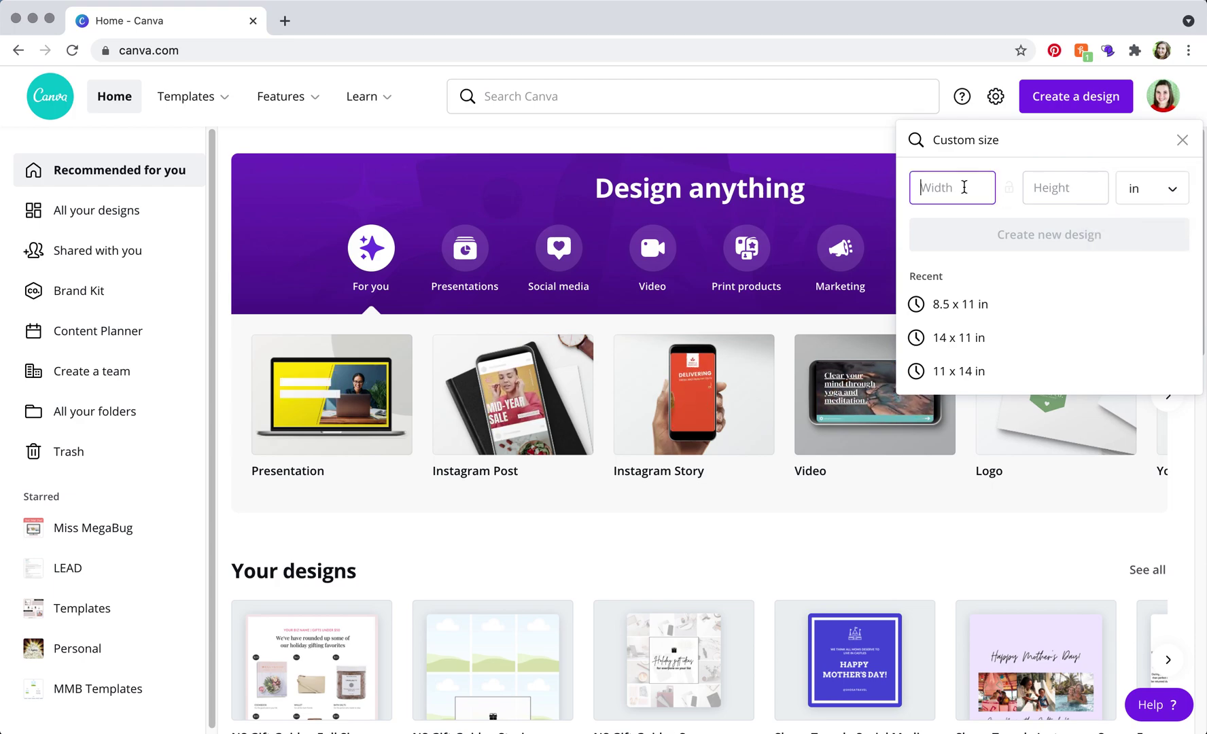
{"action": "type", "text": "8"}
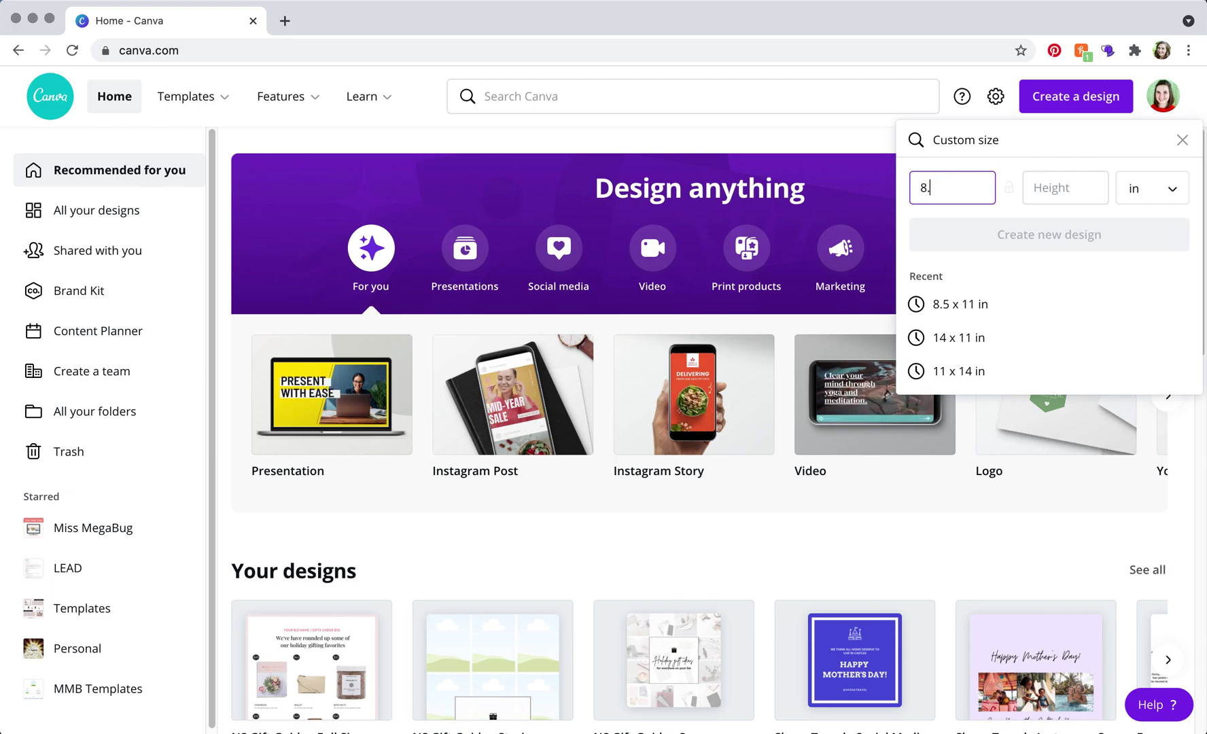
{"action": "type", "text": ".5"}
{"action": "left_click", "coordinate": [1081, 188]}
{"action": "type", "text": "1"}
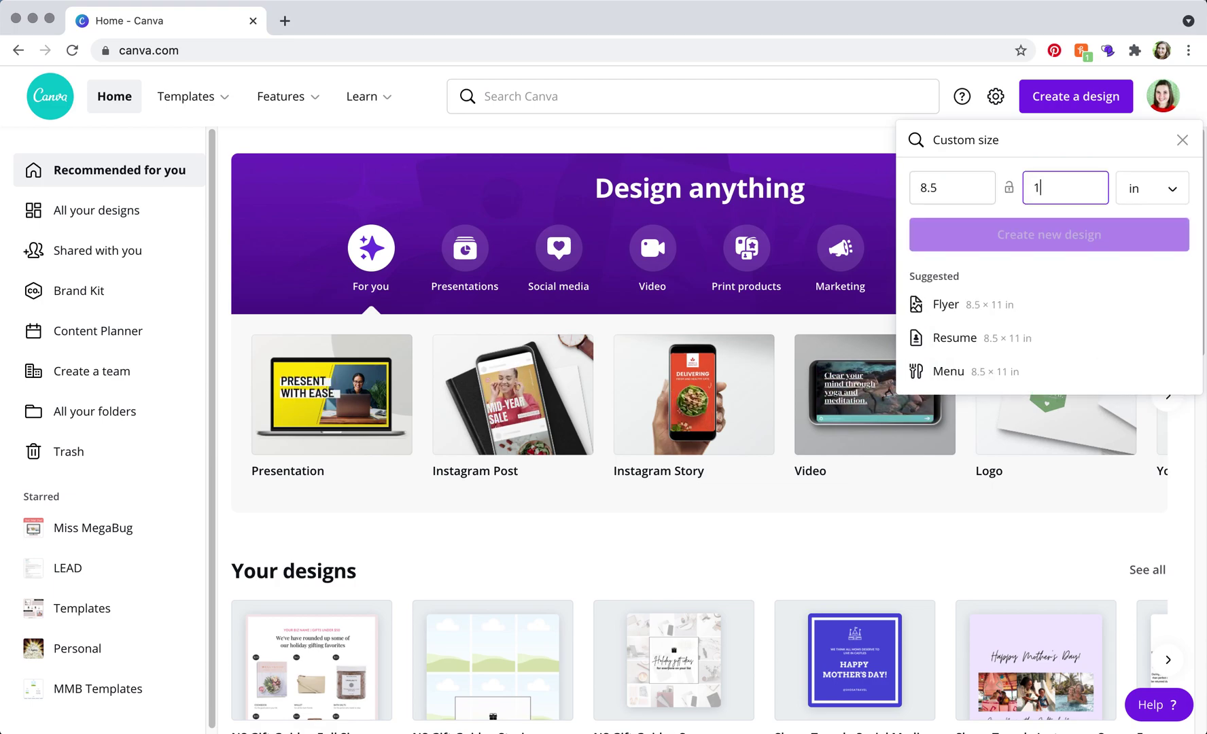
{"action": "type", "text": "1"}
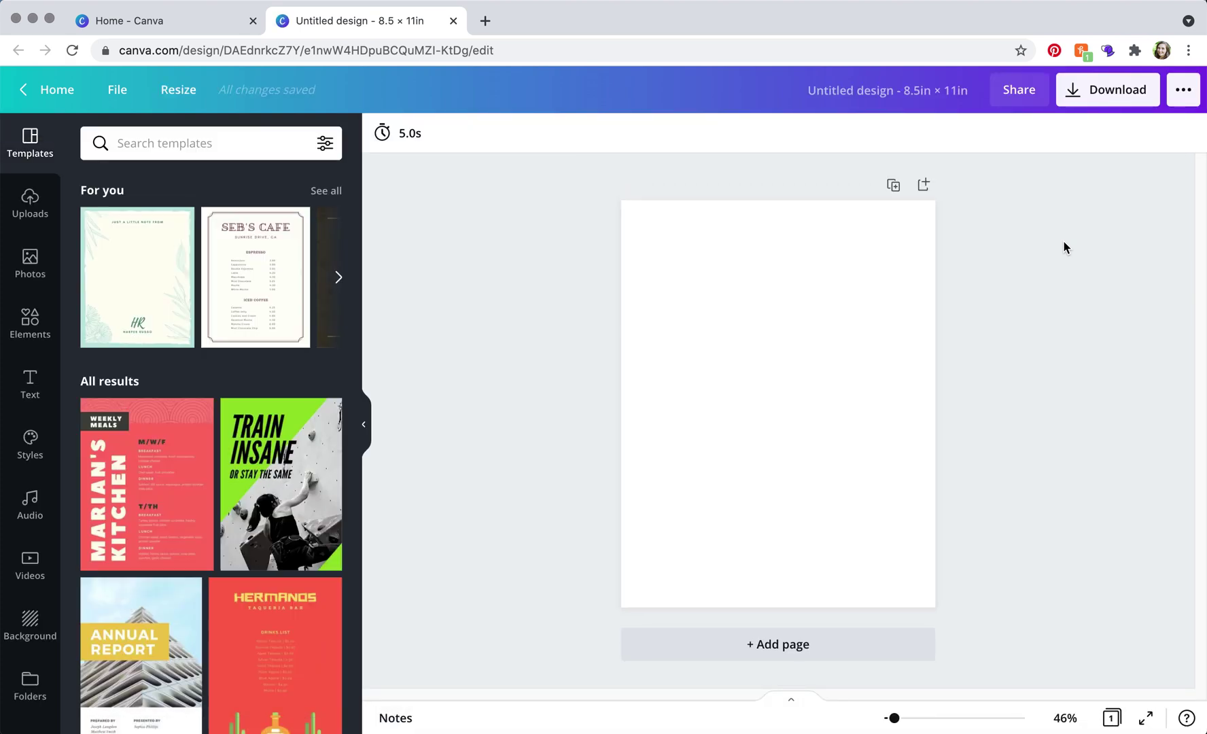
Title the design 'Miss MegaBug - Letterhead', correcting typos along the way
{"action": "left_click", "coordinate": [868, 91]}
{"action": "type", "text": "Miss MEga"}
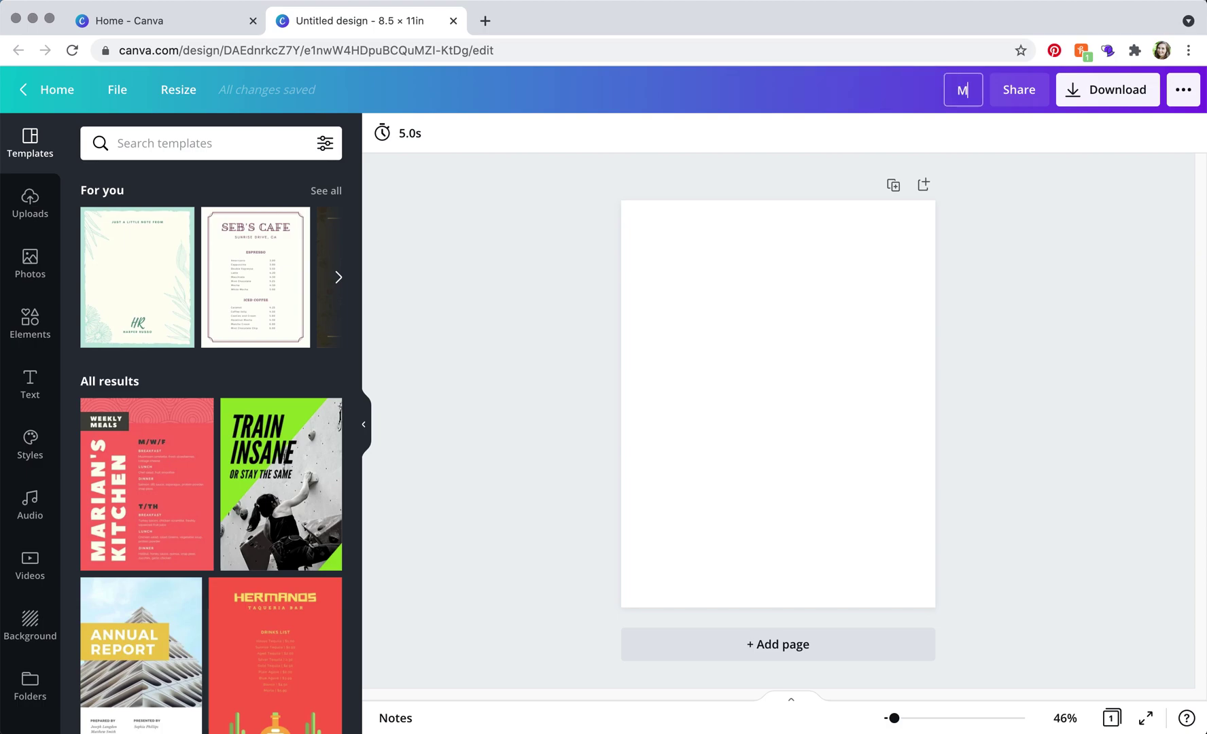
{"action": "key", "text": "BackSpace"}
{"action": "key", "text": "BackSpace"}
{"action": "key", "text": "BackSpace"}
{"action": "type", "text": "ega"}
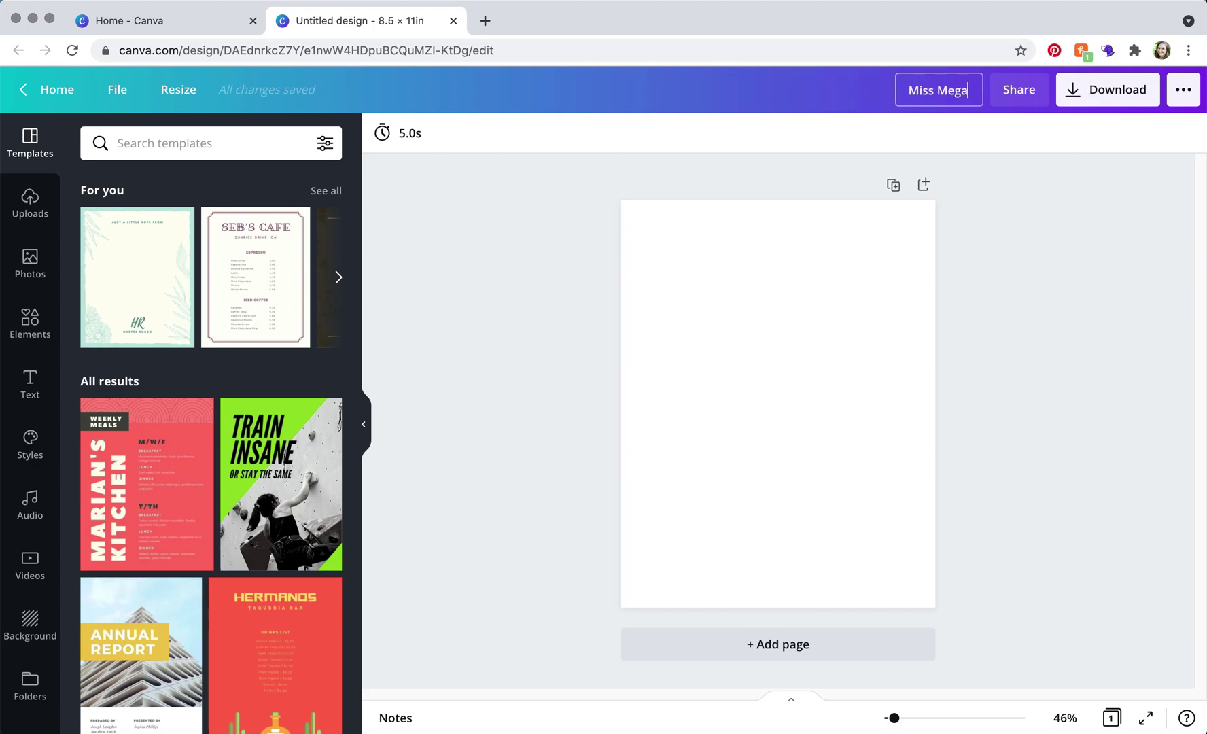
{"action": "type", "text": "Bug - LEtte"}
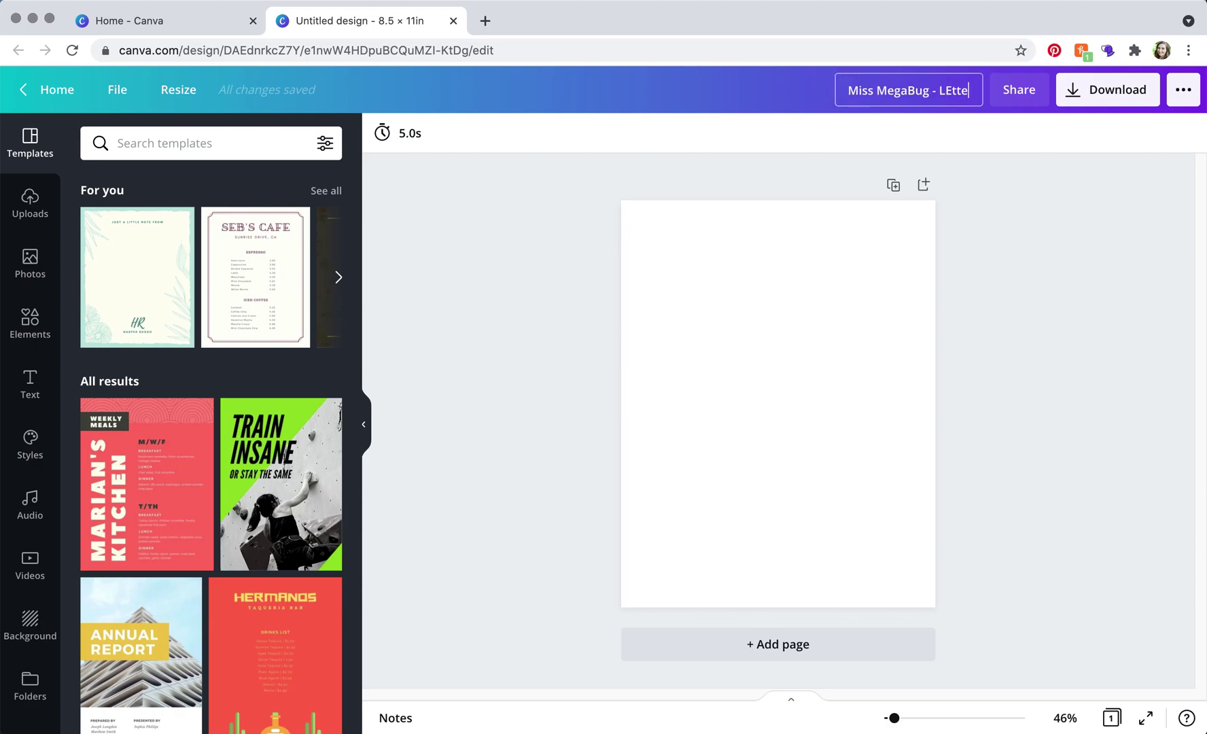
{"action": "key", "text": "BackSpace"}
{"action": "key", "text": "BackSpace"}
{"action": "key", "text": "BackSpace"}
{"action": "type", "text": "ett"}
{"action": "key", "text": "BackSpace"}
{"action": "key", "text": "BackSpace"}
{"action": "key", "text": "BackSpace"}
{"action": "key", "text": "BackSpace"}
{"action": "type", "text": "etr"}
{"action": "key", "text": "BackSpace"}
{"action": "type", "text": "terhead"}
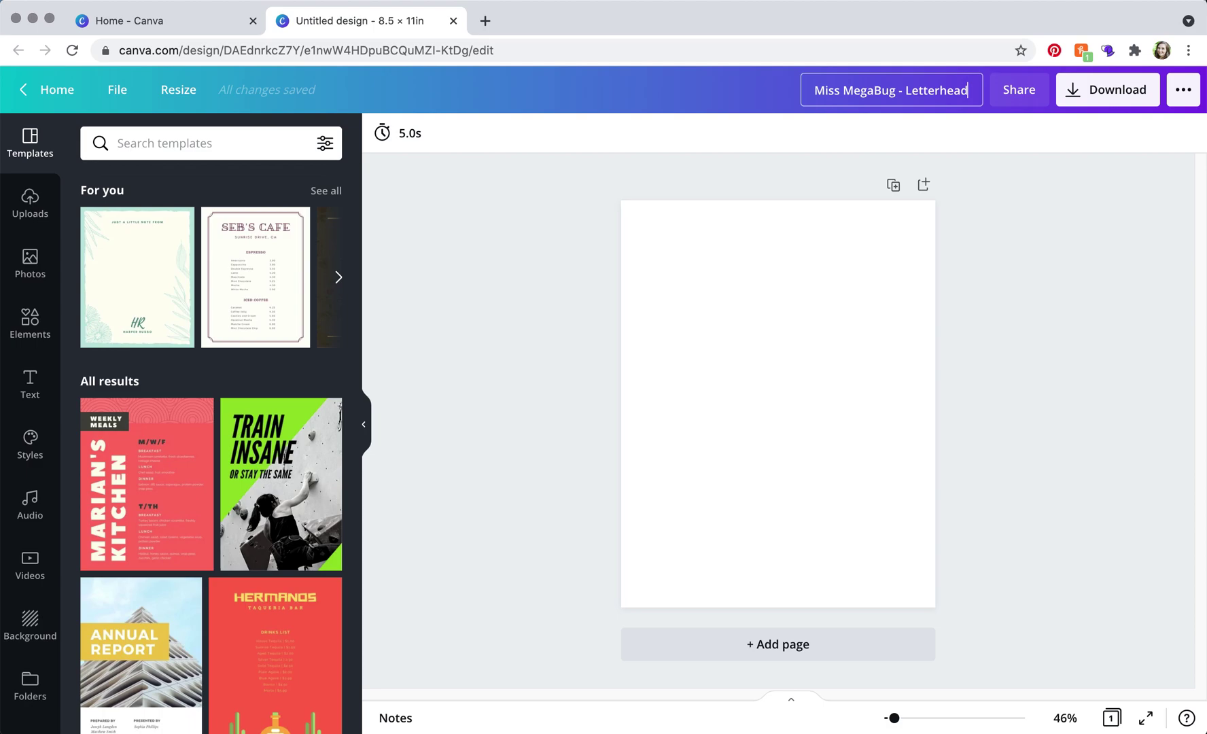
{"action": "key", "text": "Return"}
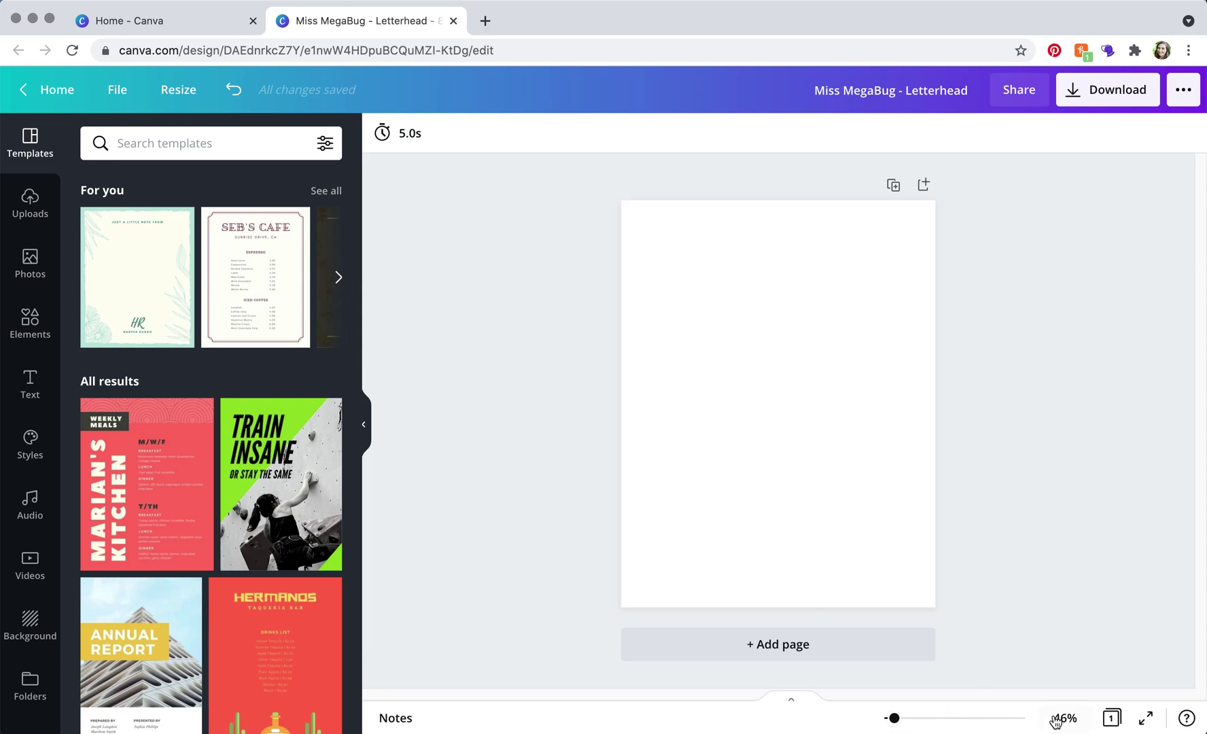
Zoom the page in slightly, collapse the Templates panel and bring up the Uploads panel
{"action": "left_click_drag", "start_coordinate": [894, 719], "coordinate": [897, 720]}
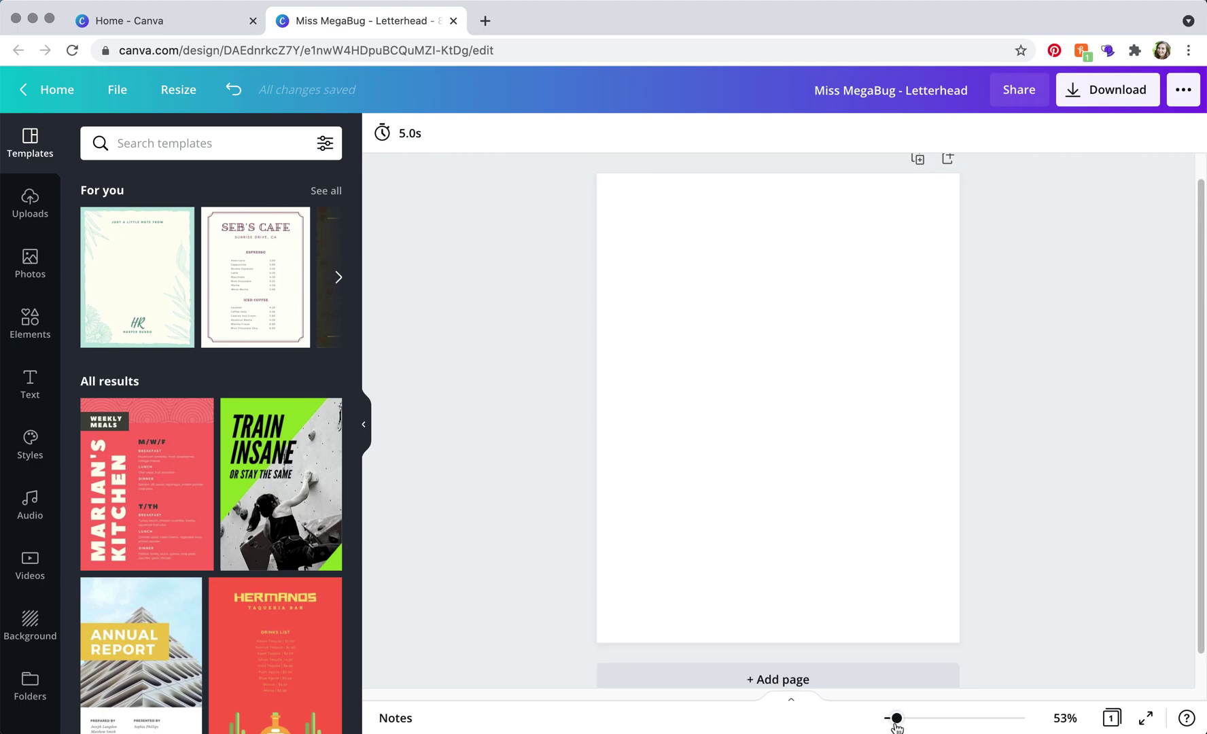
{"action": "left_click", "coordinate": [367, 426]}
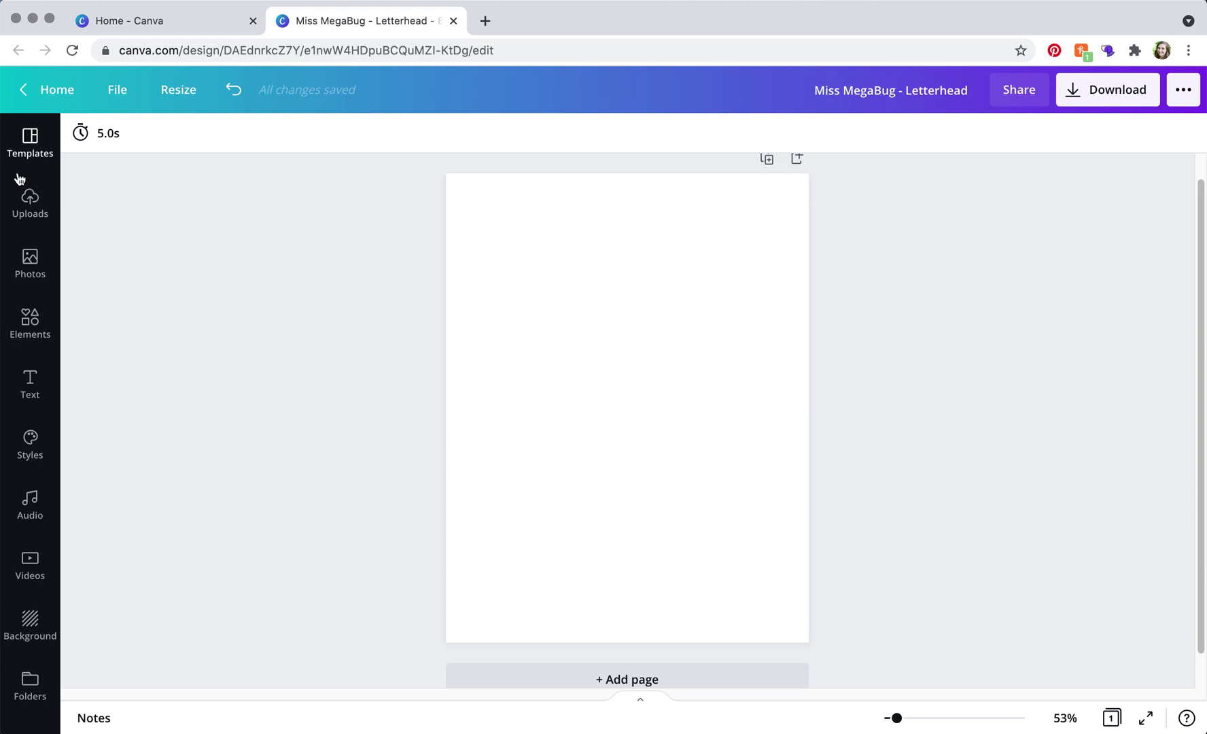
{"action": "left_click", "coordinate": [30, 202]}
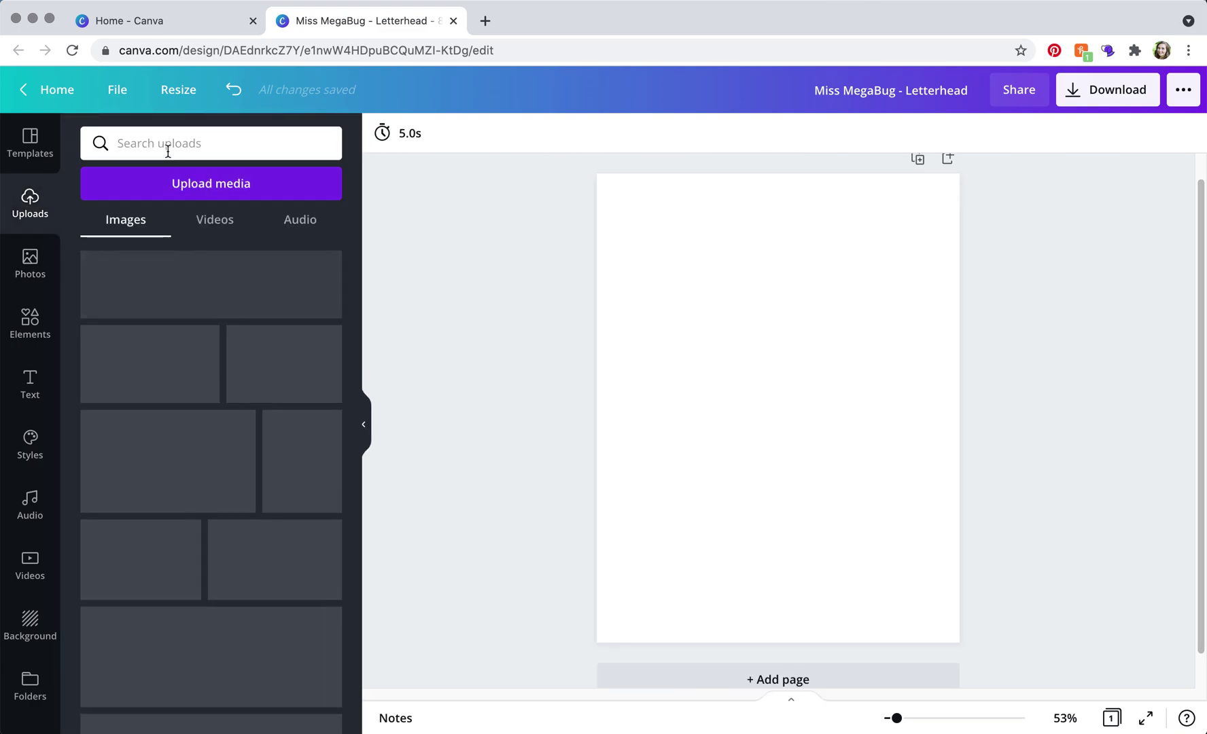
{"action": "left_click", "coordinate": [175, 182]}
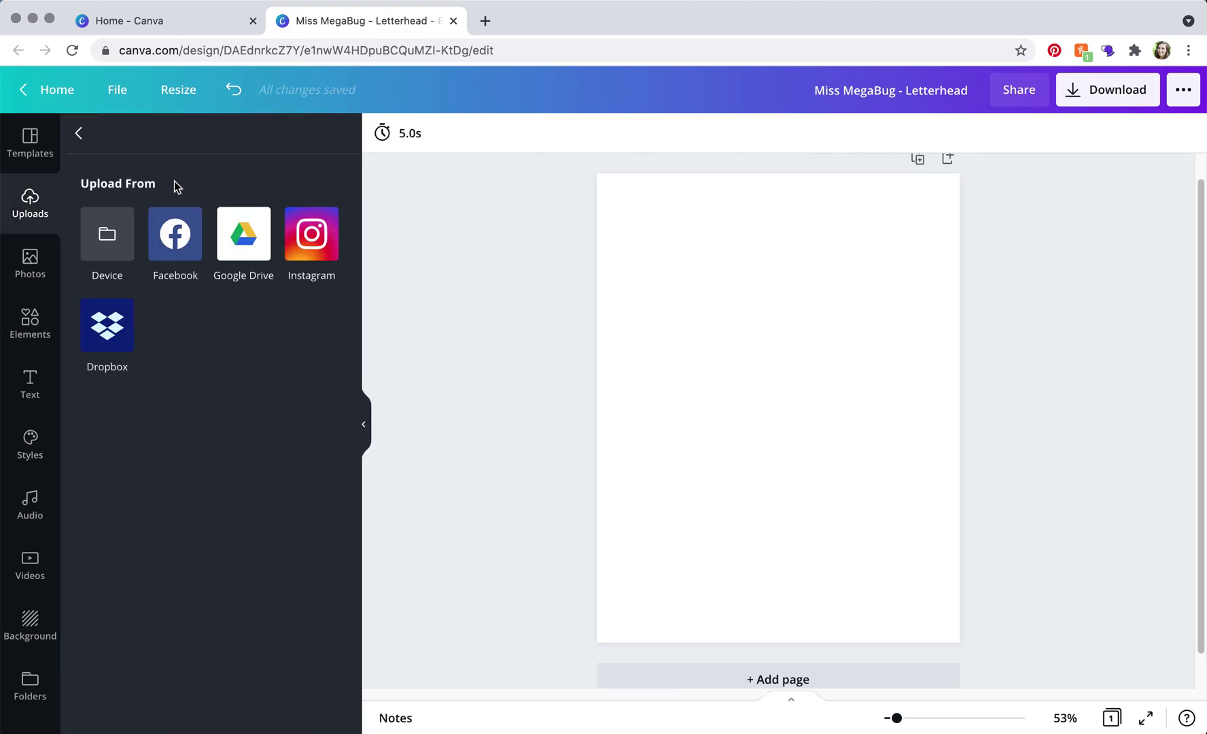
{"action": "left_click", "coordinate": [78, 136]}
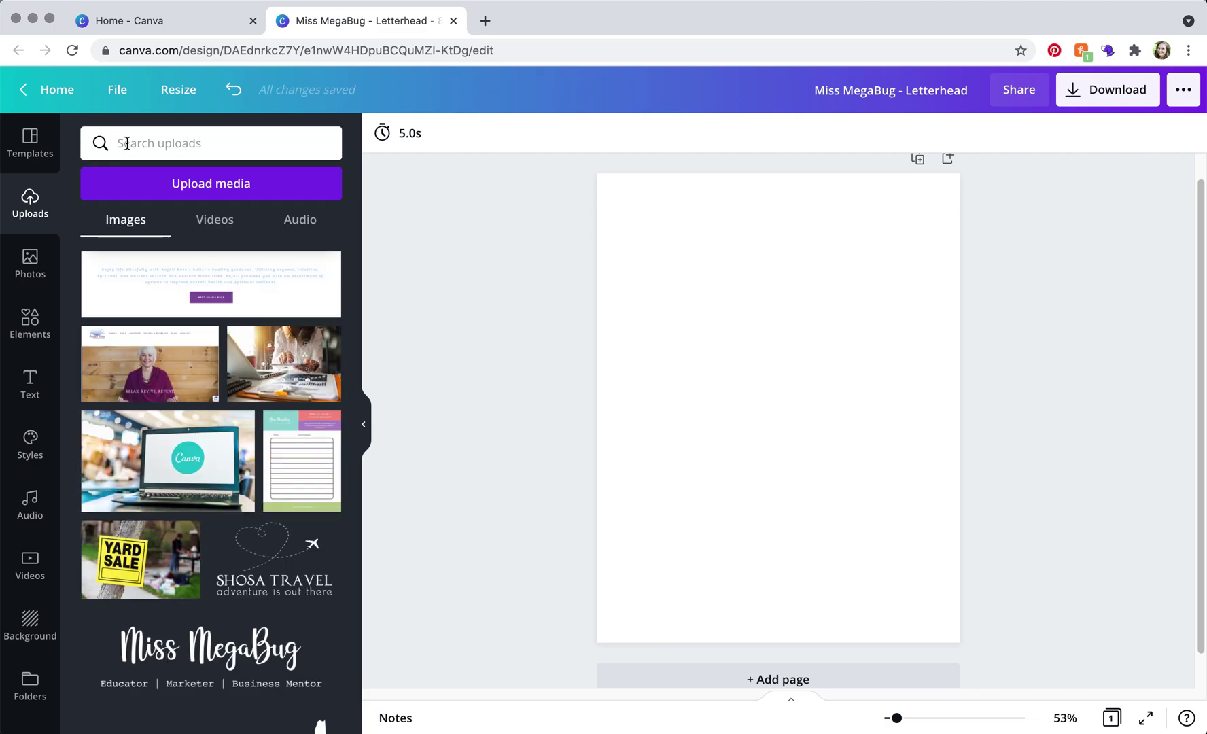
Search uploads for 'miss megabug', add the logo to the page, and hide the side panel
{"action": "left_click", "coordinate": [126, 144]}
{"action": "type", "text": "miss megabu"}
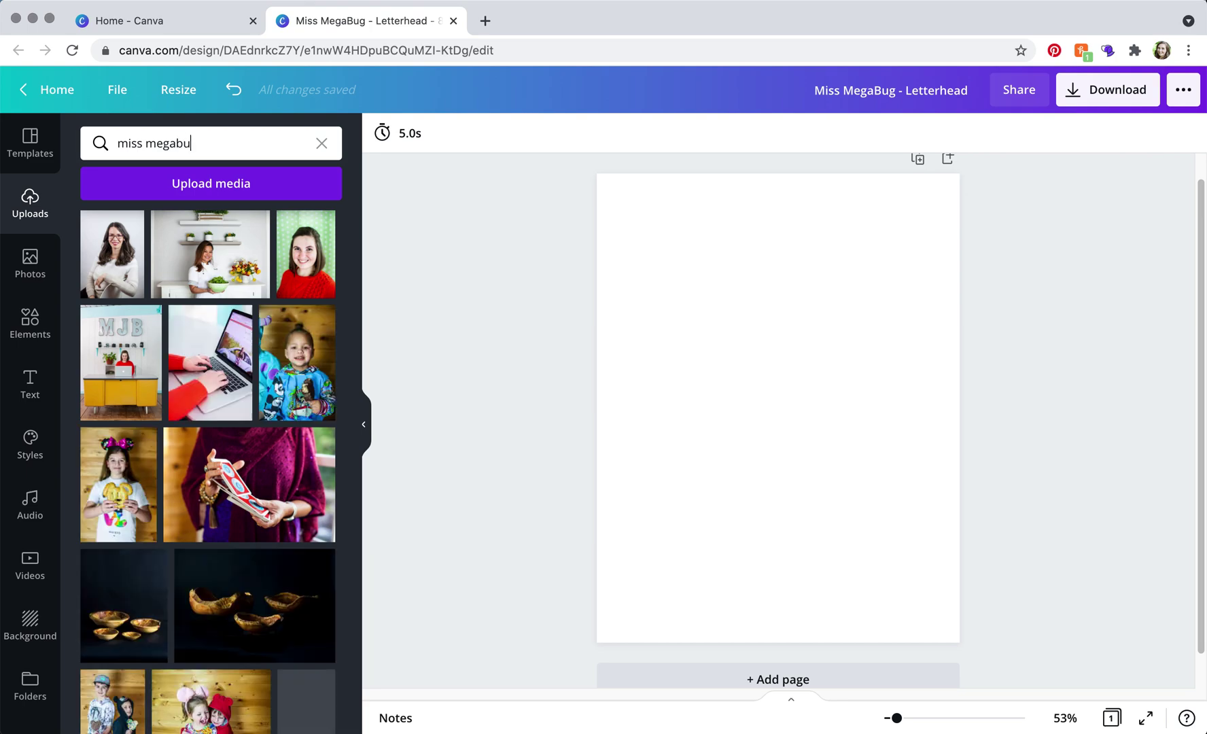
{"action": "type", "text": "g"}
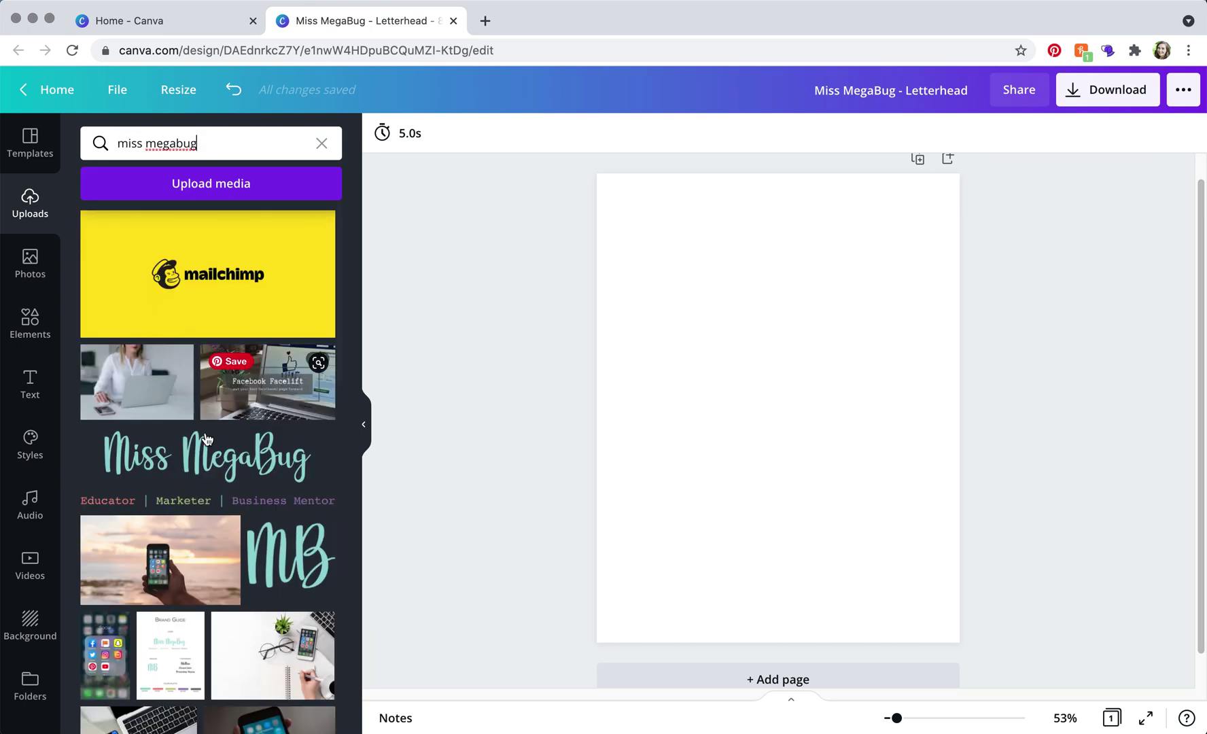
{"action": "left_click", "coordinate": [196, 455]}
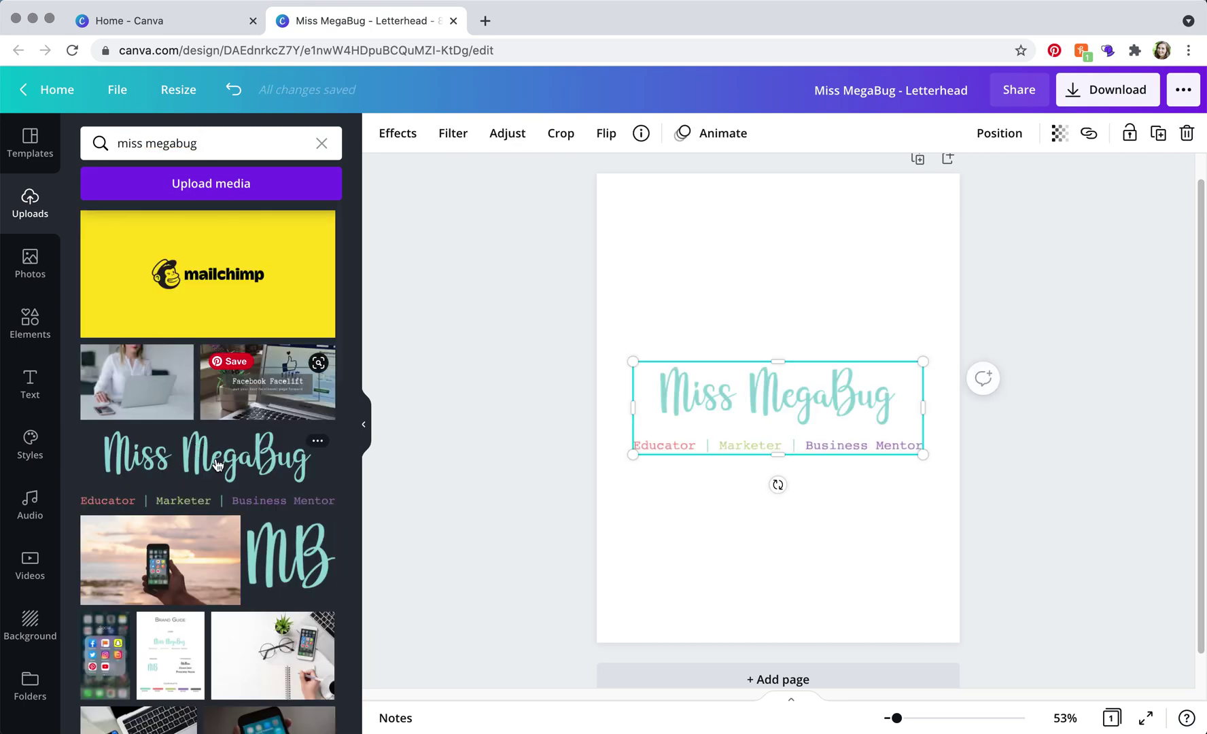
{"action": "left_click", "coordinate": [364, 424]}
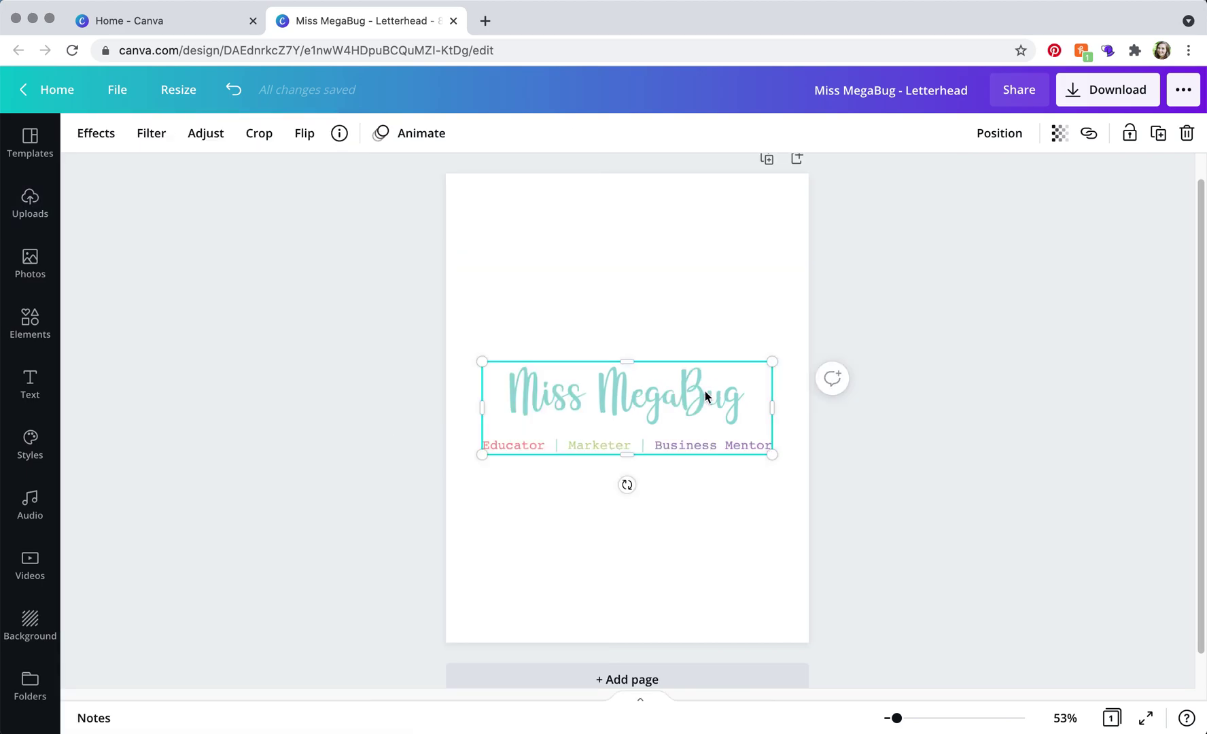
Shrink the logo and align it on the page's centre line near the top
{"action": "left_click_drag", "start_coordinate": [671, 404], "coordinate": [673, 257]}
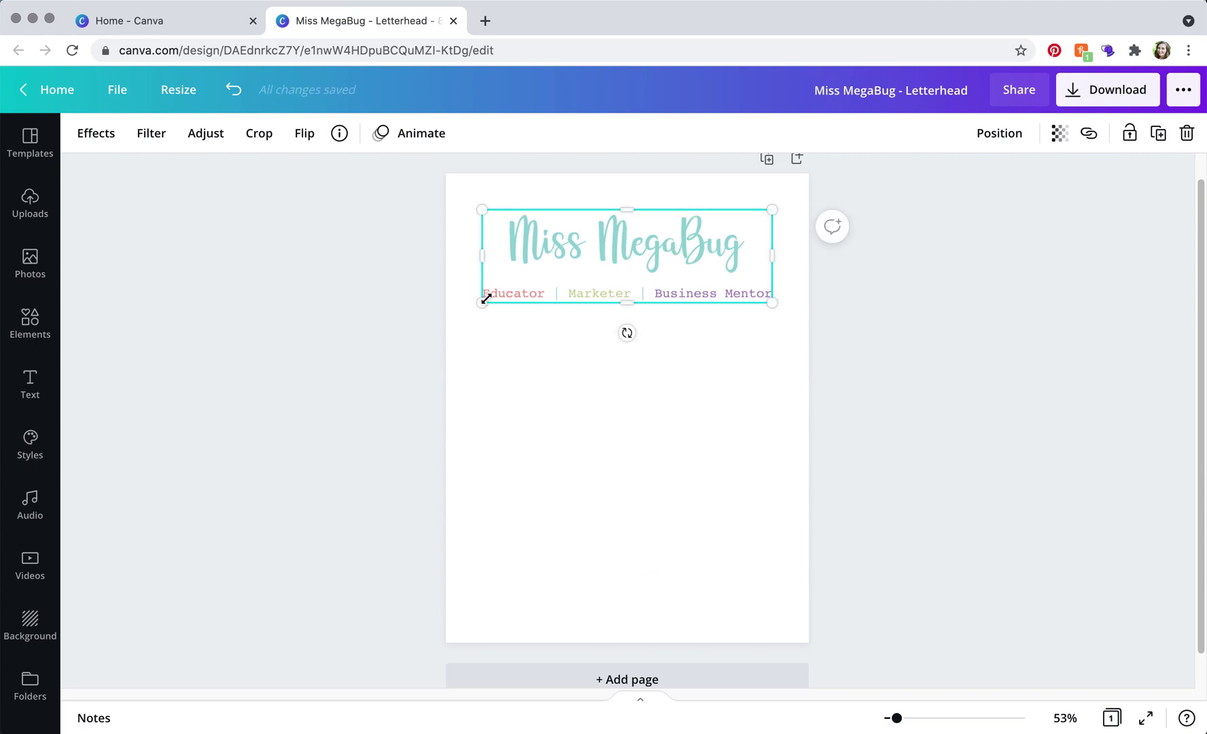
{"action": "left_click_drag", "start_coordinate": [483, 301], "coordinate": [626, 239]}
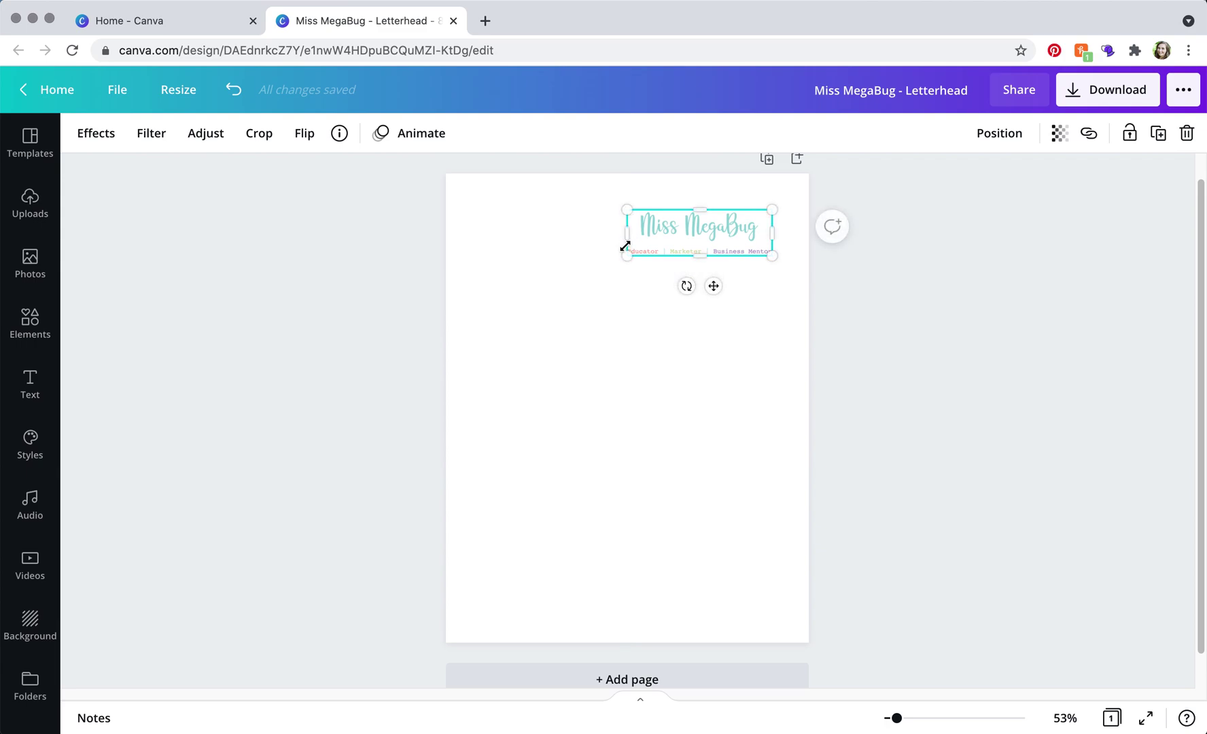
{"action": "left_click_drag", "start_coordinate": [706, 233], "coordinate": [632, 230]}
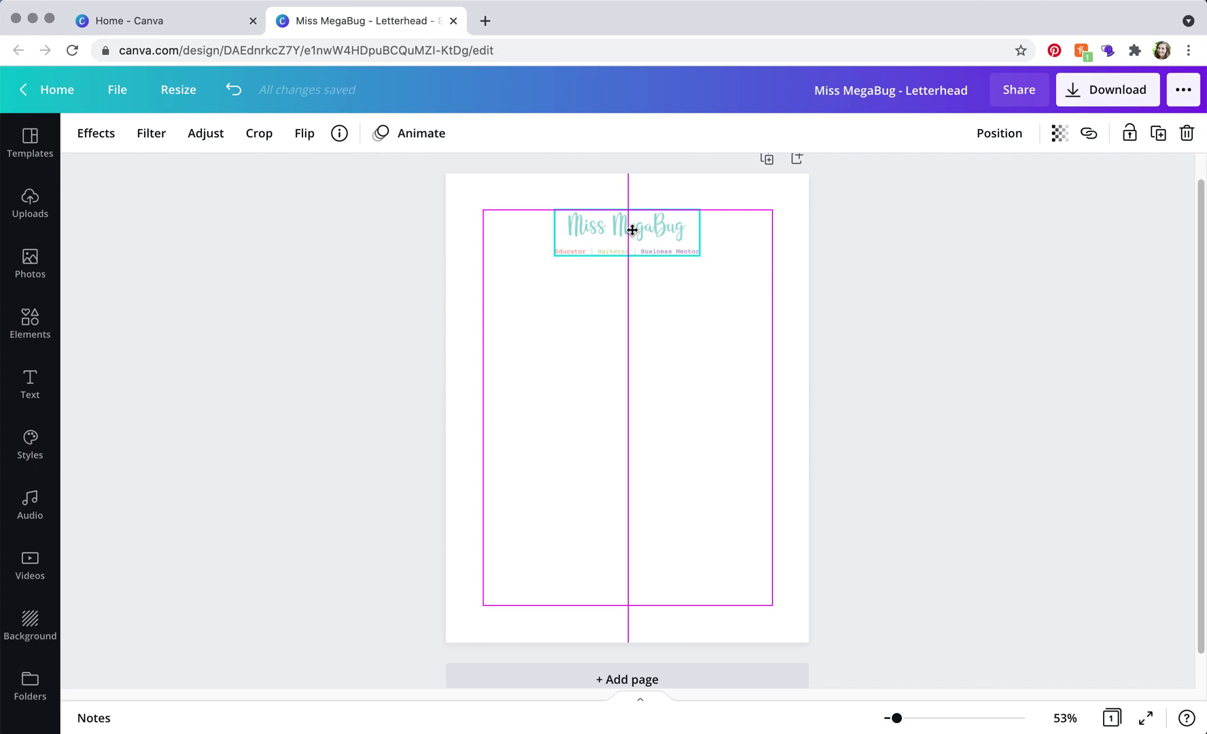
{"action": "left_click_drag", "start_coordinate": [632, 230], "coordinate": [632, 221]}
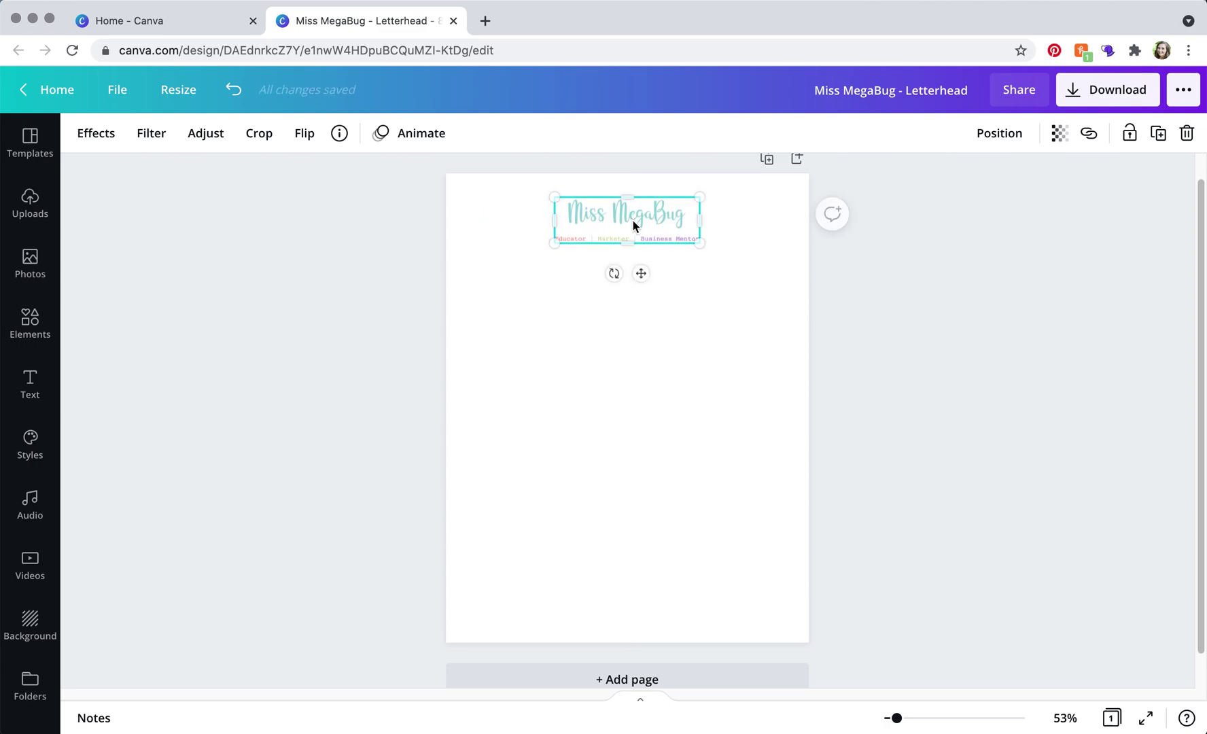
{"action": "left_click", "coordinate": [707, 371]}
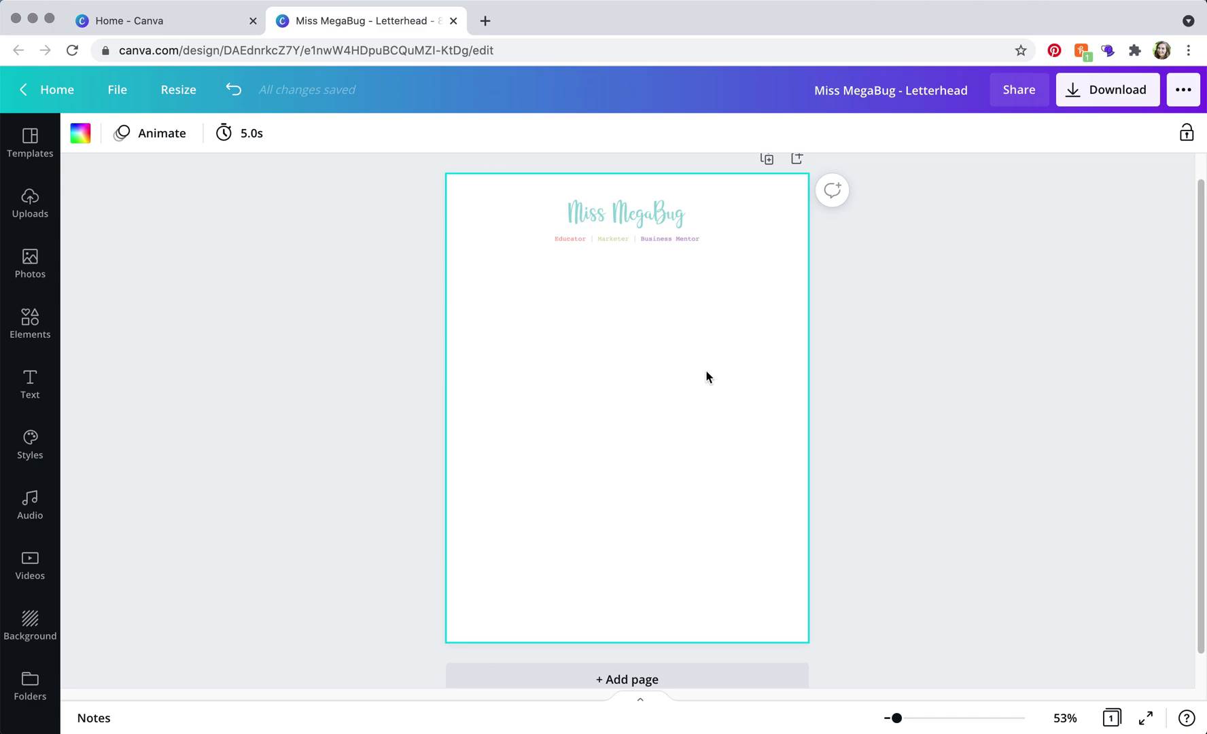
Fine-tune the logo's height so it sits just below the top edge
{"action": "left_click_drag", "start_coordinate": [617, 235], "coordinate": [620, 215]}
{"action": "left_click", "coordinate": [678, 301]}
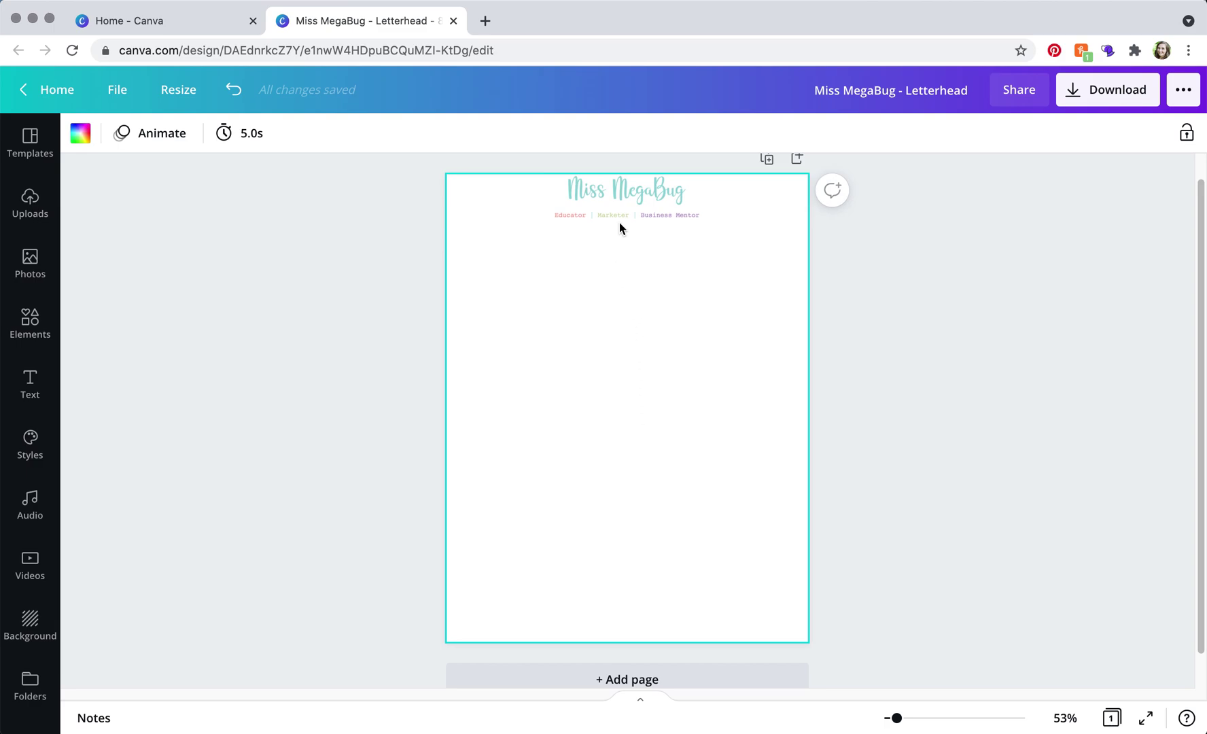
{"action": "left_click_drag", "start_coordinate": [618, 204], "coordinate": [616, 226]}
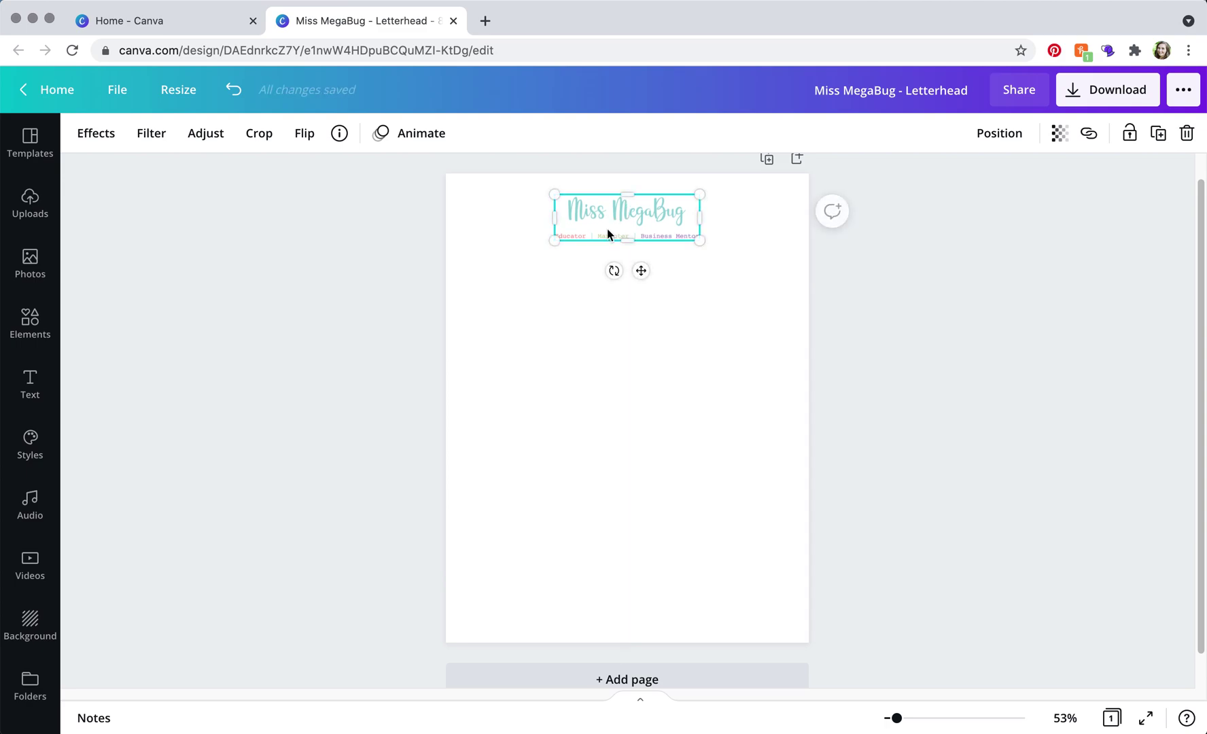
{"action": "left_click", "coordinate": [508, 371]}
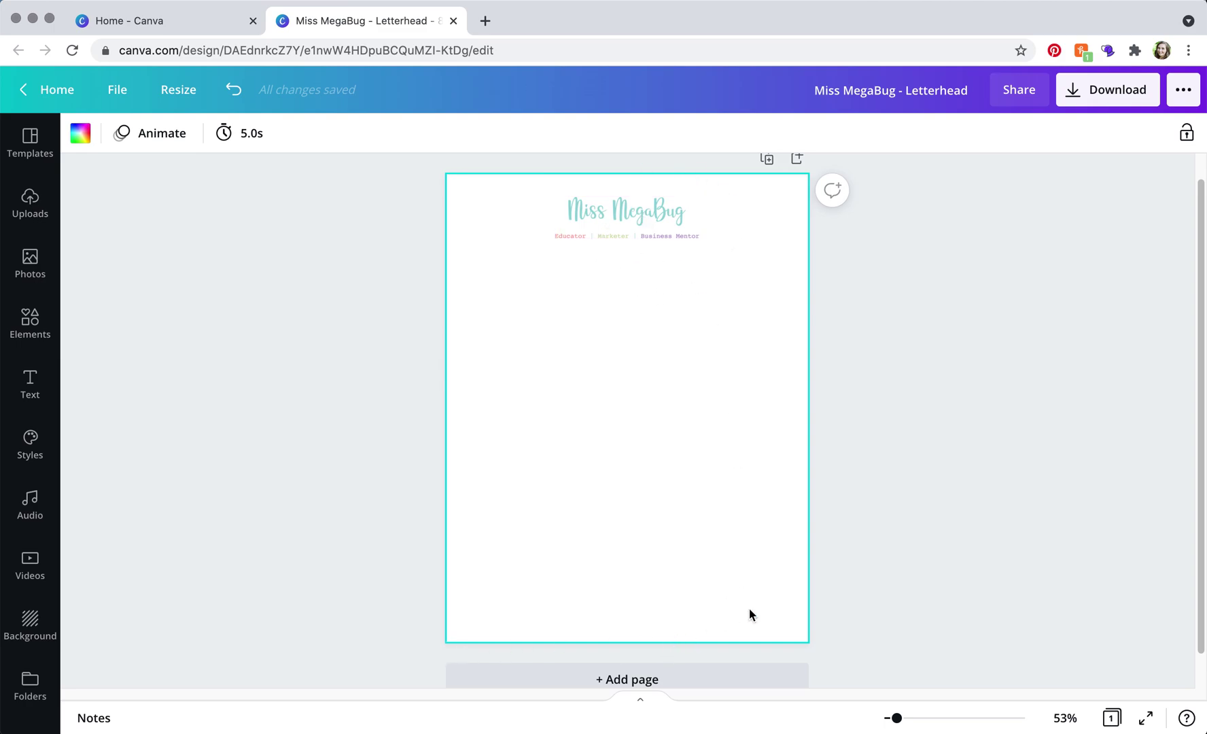
{"action": "left_click", "coordinate": [28, 393]}
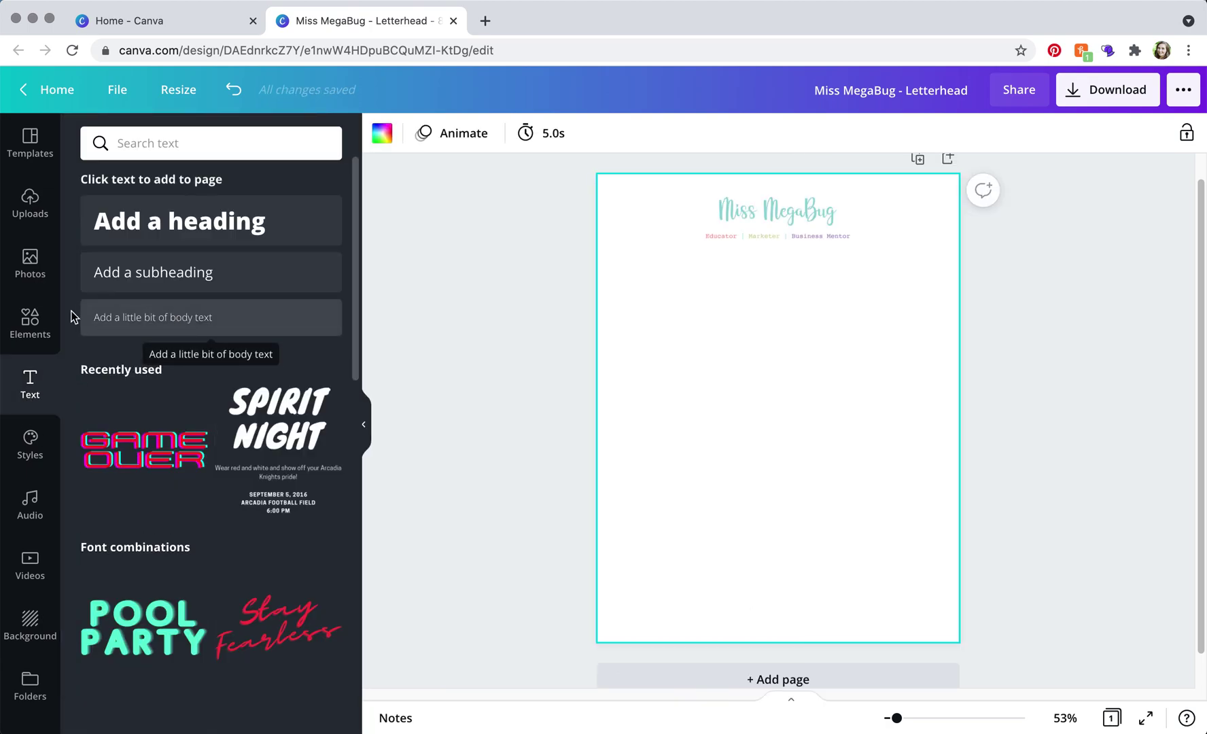
{"action": "left_click", "coordinate": [150, 324]}
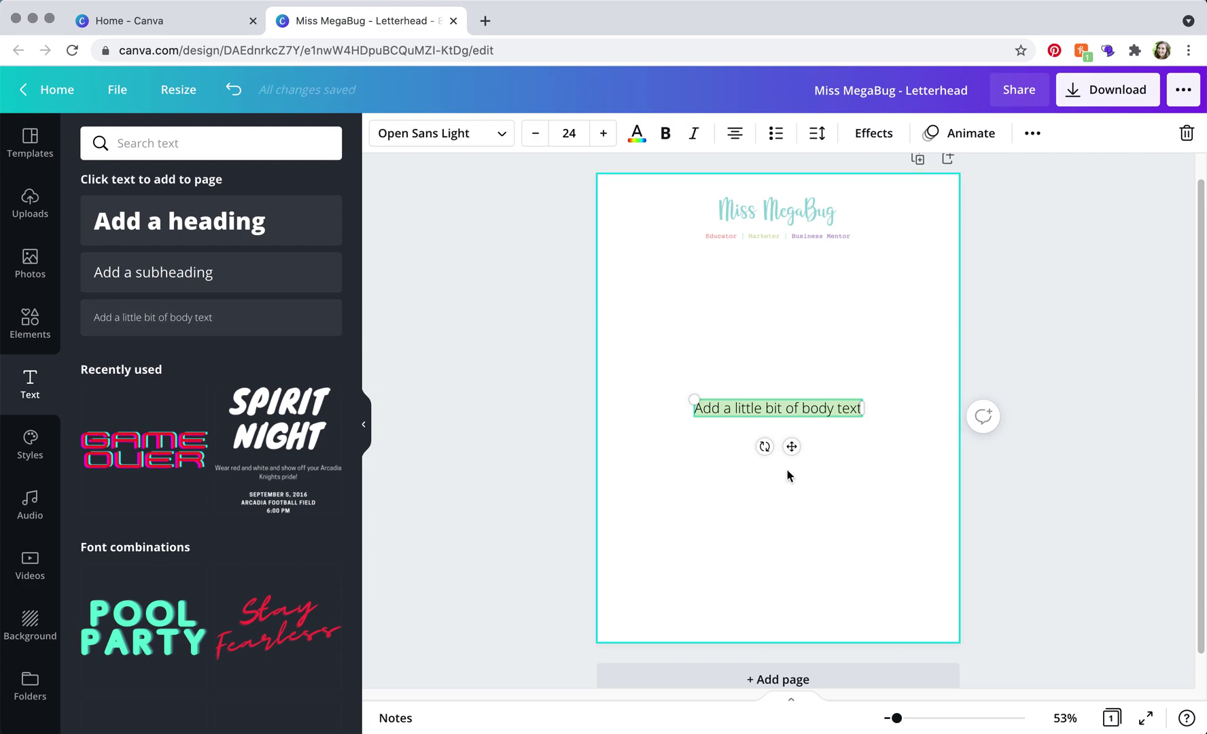
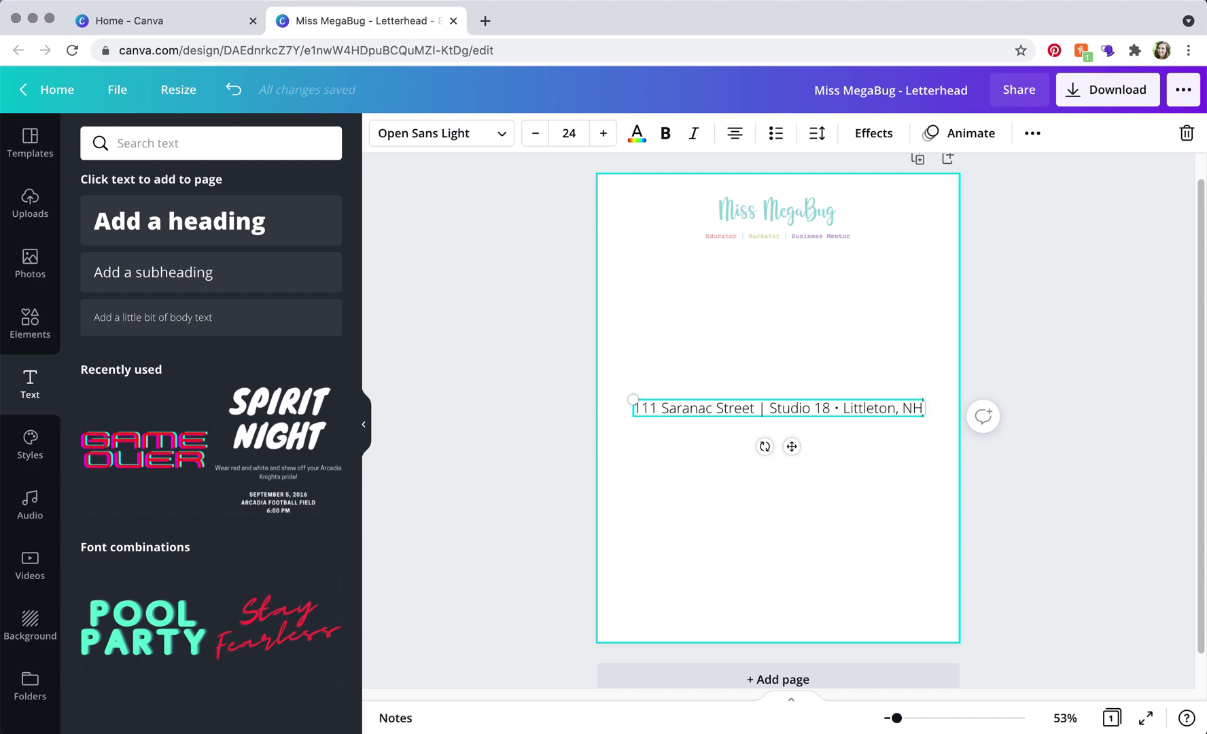
Replace the bar separators in the address with '•' bullets and move it to the bottom margin
{"action": "left_click", "coordinate": [840, 410]}
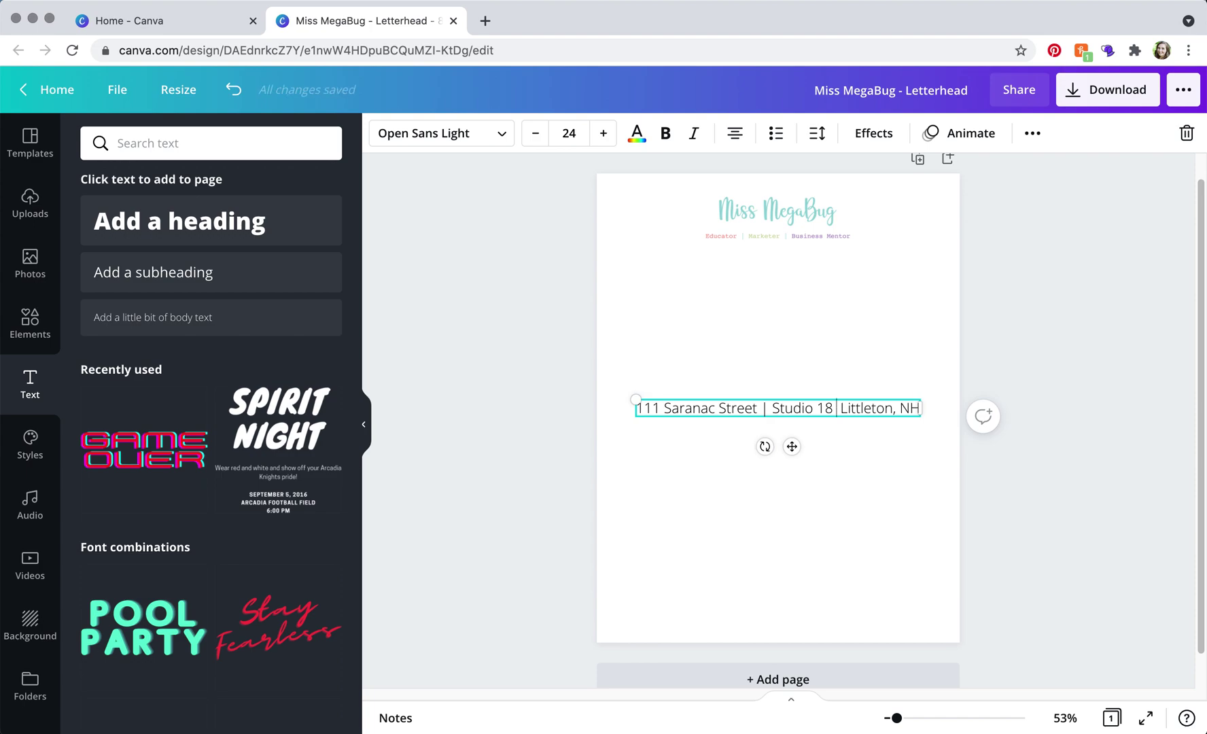
{"action": "type", "text": "•"}
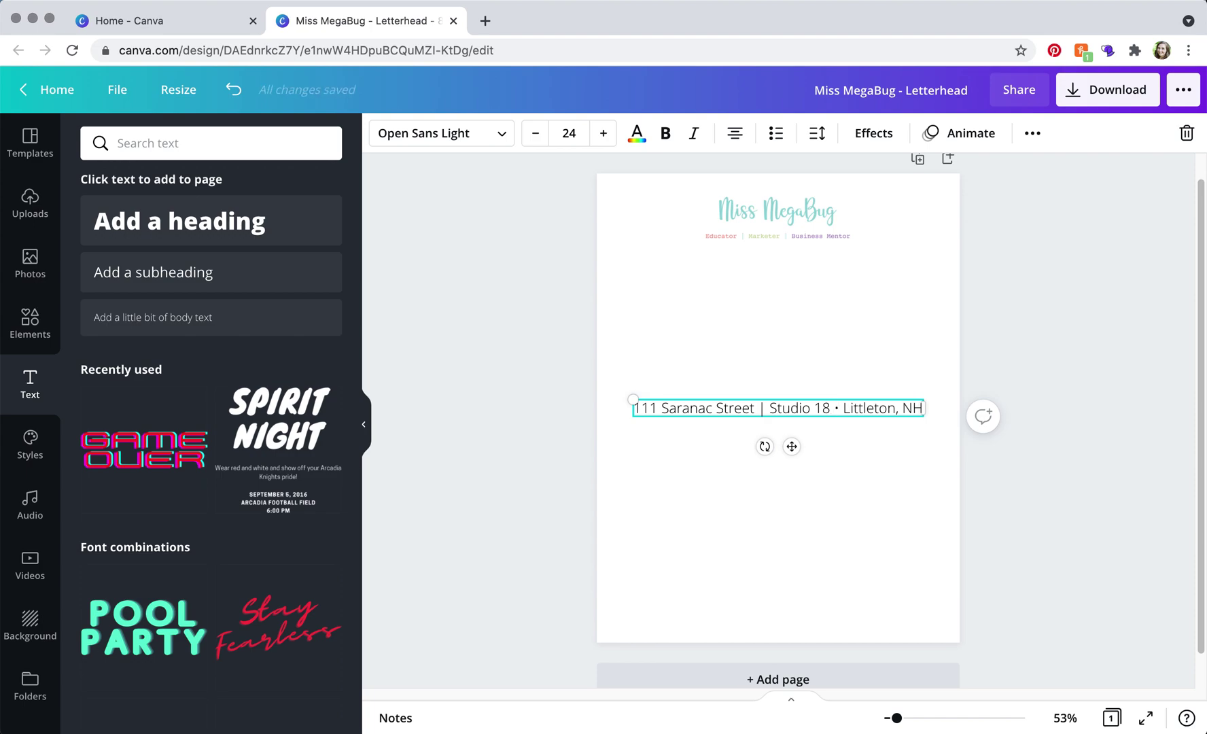
{"action": "key", "text": "BackSpace"}
{"action": "type", "text": "•"}
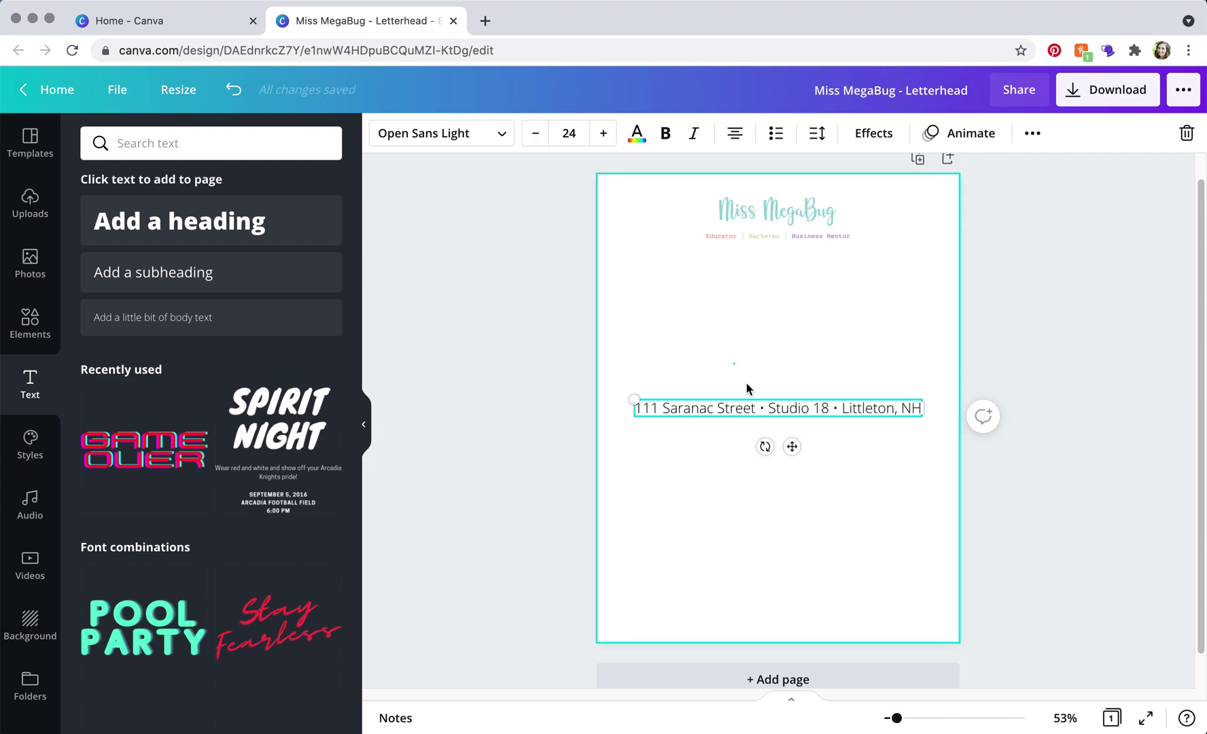
{"action": "left_click_drag", "start_coordinate": [763, 458], "coordinate": [768, 603]}
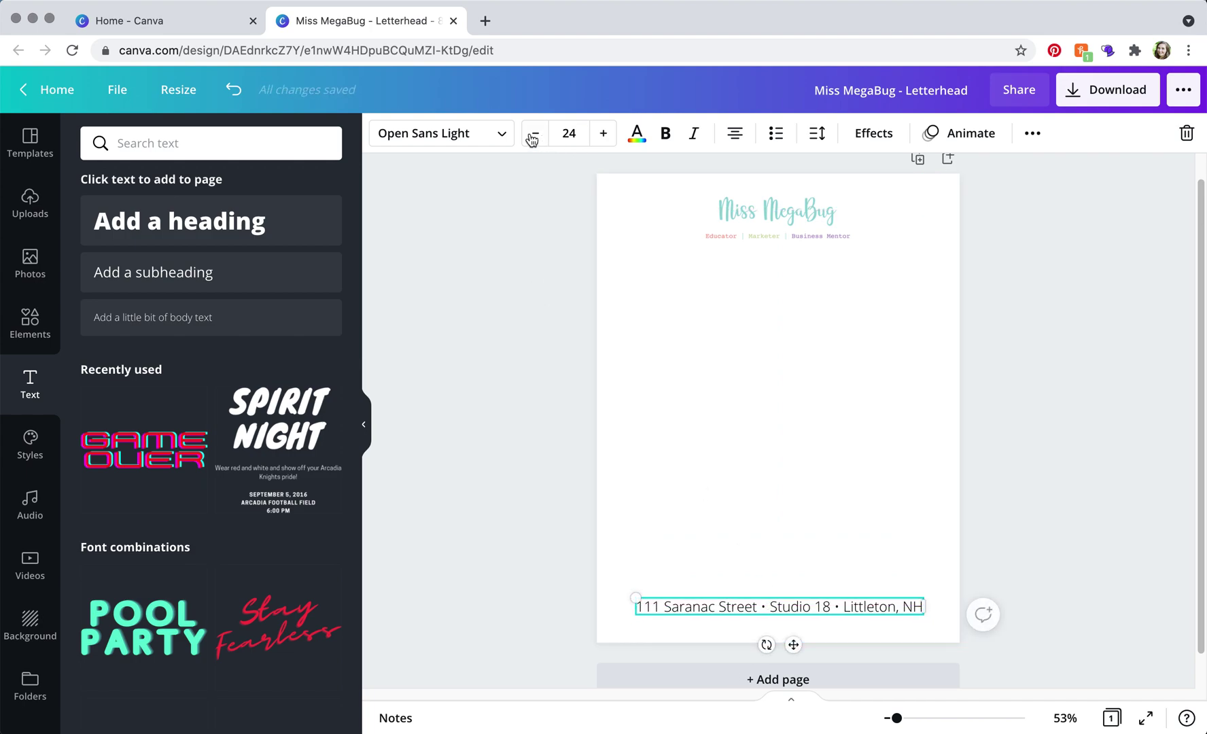
Set the address text in Courier Prime at font size 14
{"action": "left_click", "coordinate": [502, 137]}
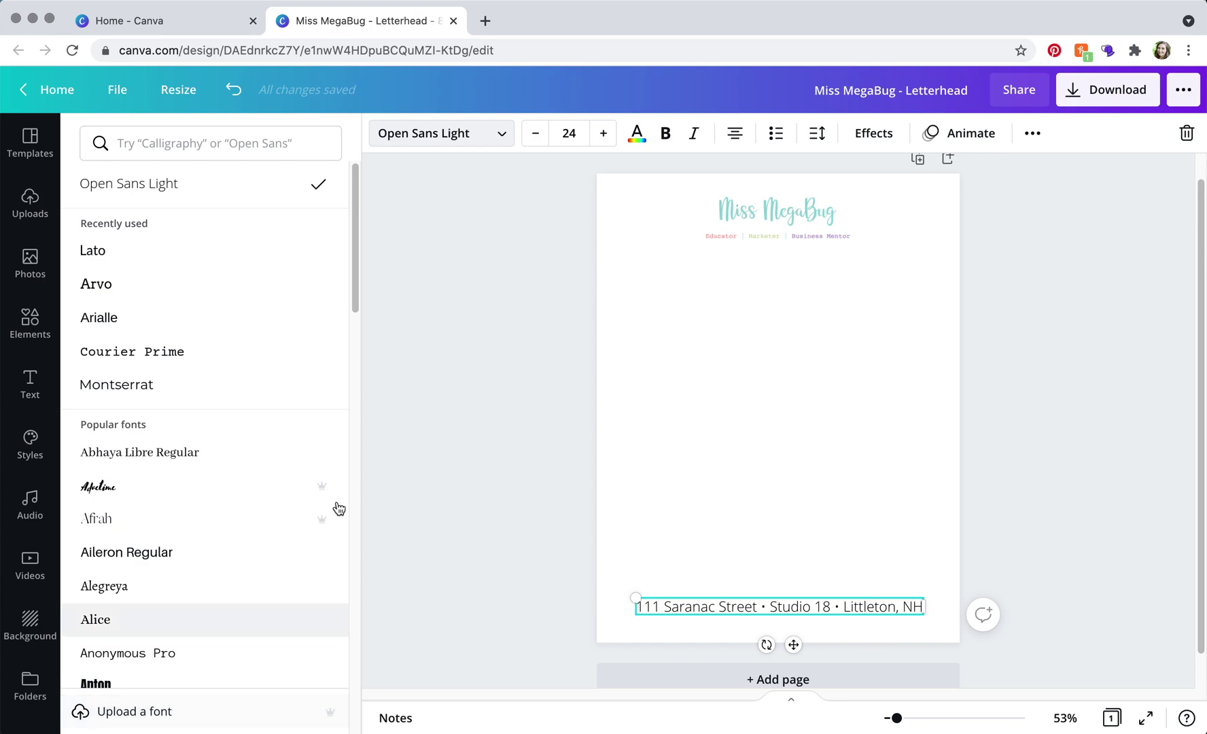
{"action": "left_click", "coordinate": [156, 358]}
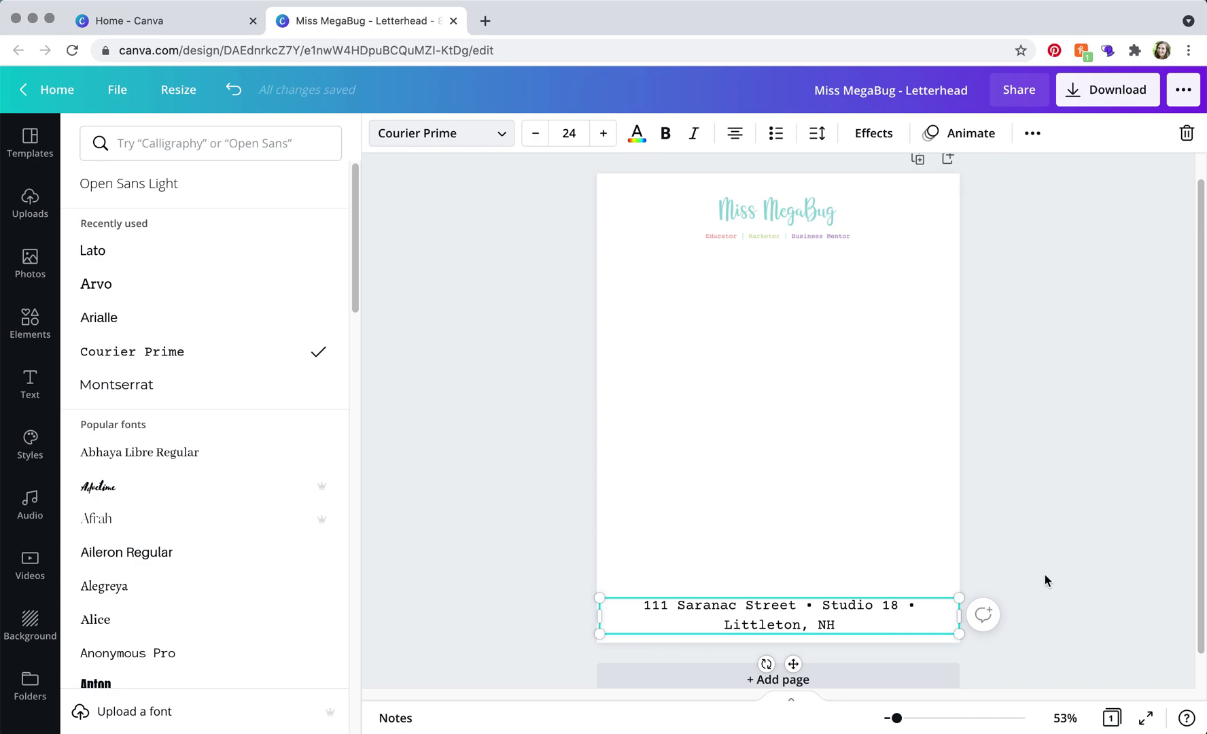
{"action": "double_click", "coordinate": [843, 625]}
{"action": "left_click_drag", "start_coordinate": [851, 622], "coordinate": [629, 610]}
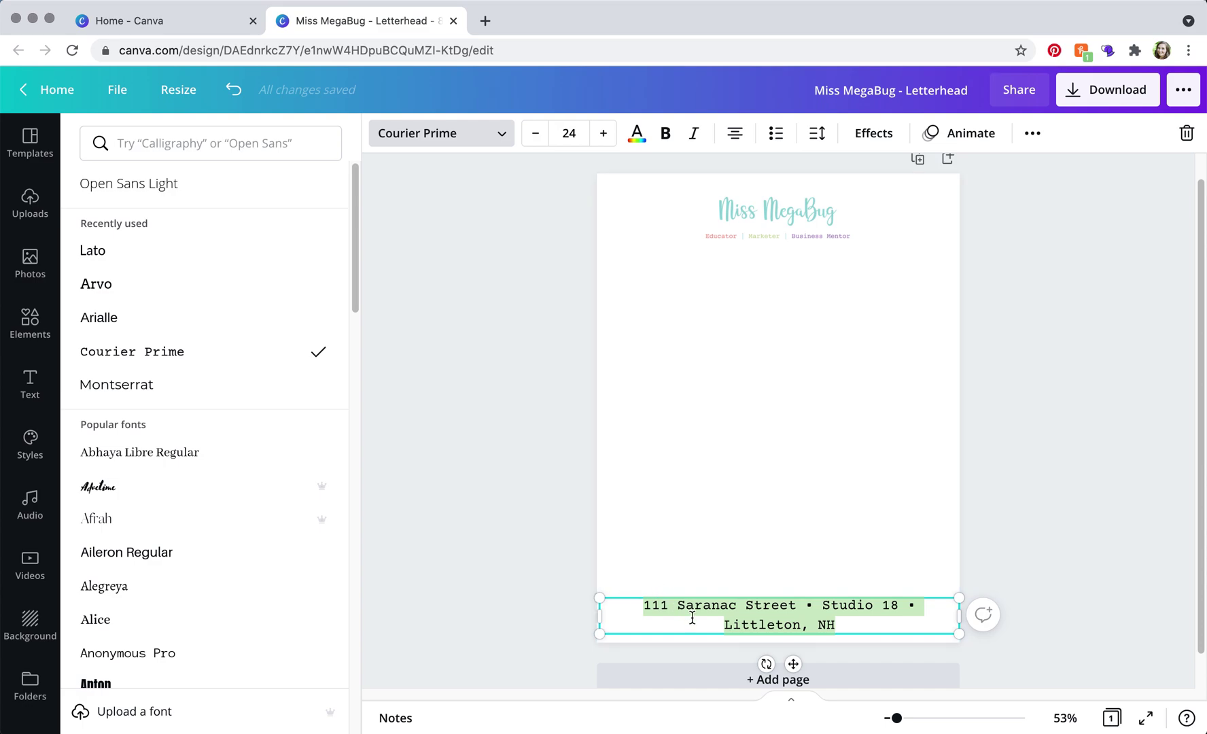
{"action": "left_click", "coordinate": [535, 133]}
{"action": "left_click", "coordinate": [535, 133]}
{"action": "left_click", "coordinate": [535, 134]}
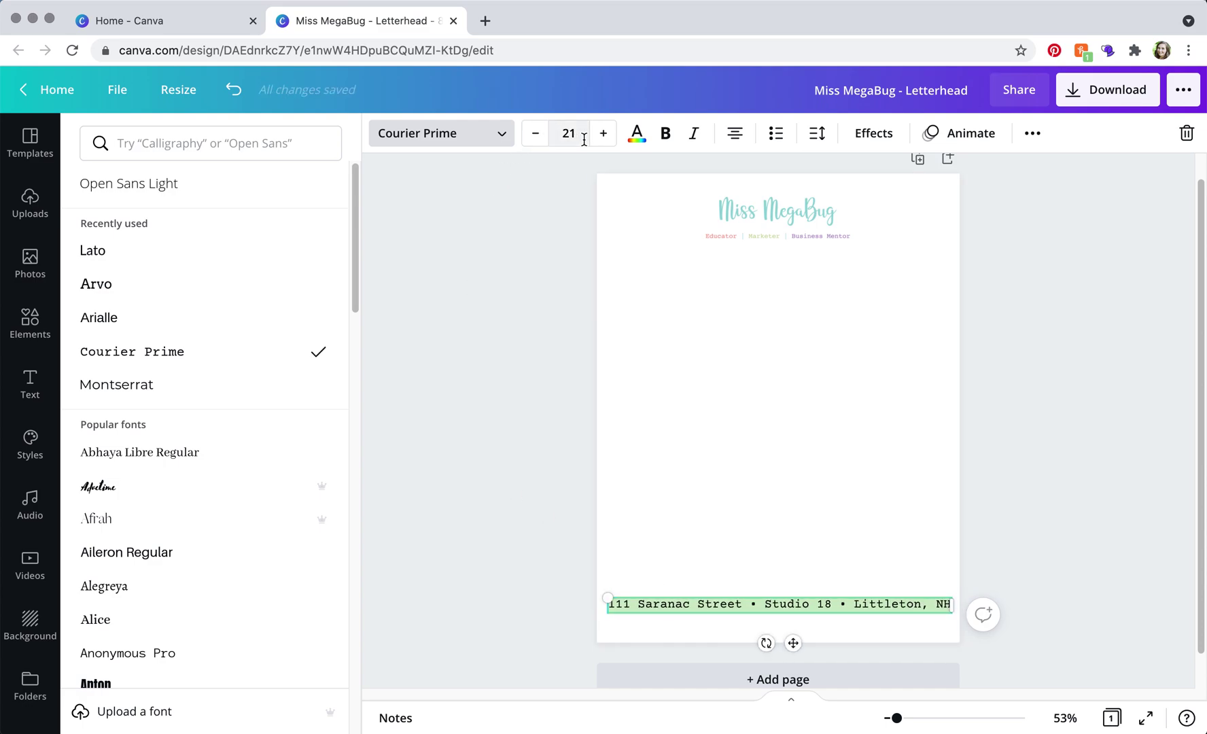
{"action": "left_click", "coordinate": [569, 133]}
{"action": "type", "text": "14"}
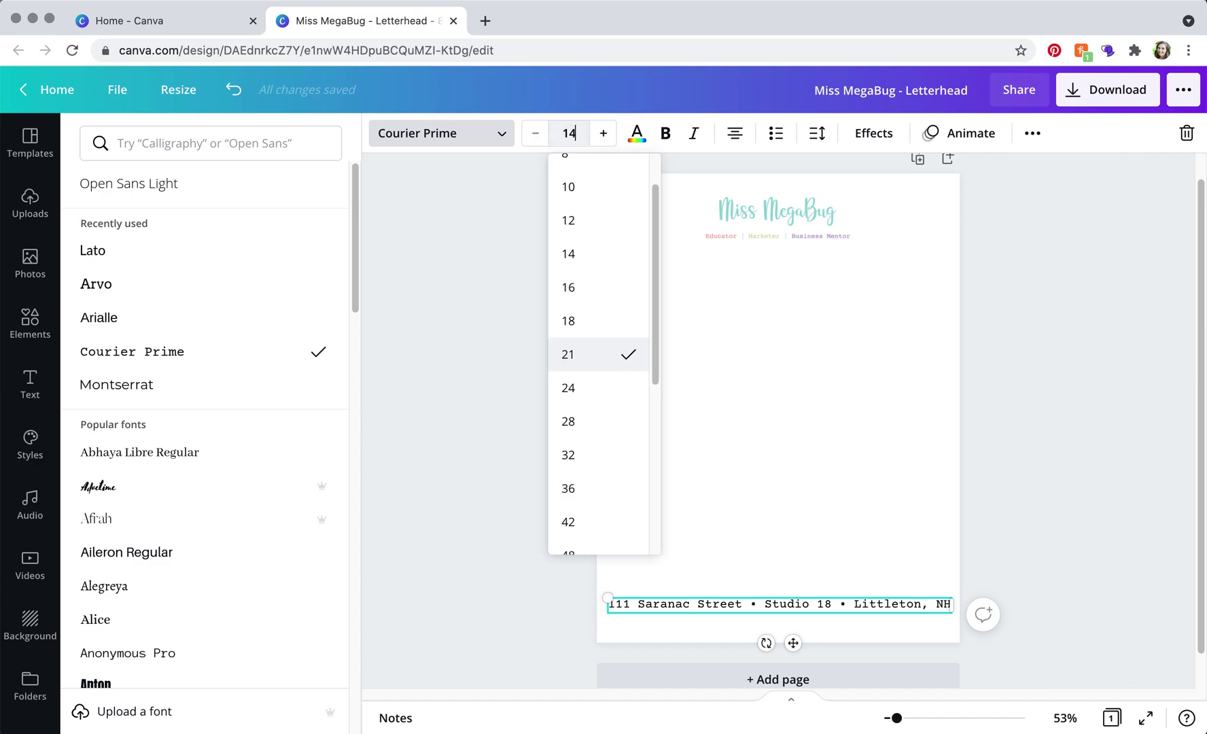
{"action": "key", "text": "Return"}
{"action": "key", "text": "Escape"}
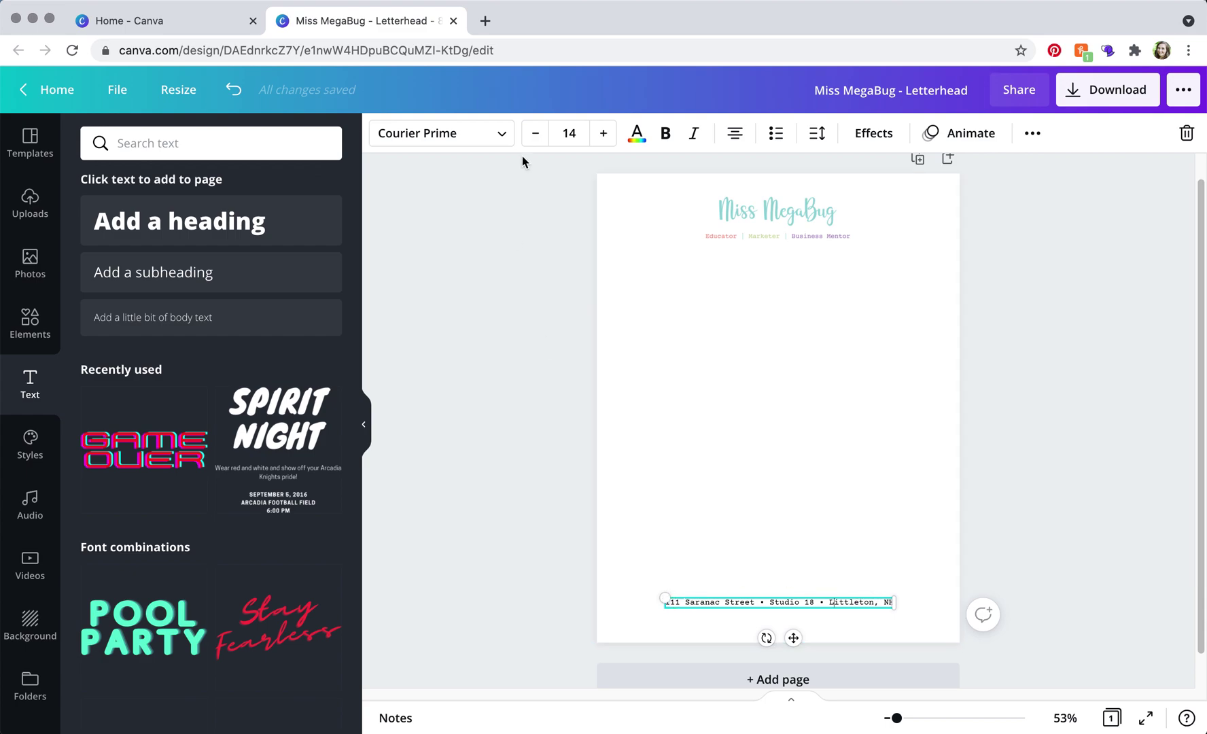
Colour the address text with the teal brand colour swatch
{"action": "left_click", "coordinate": [637, 136]}
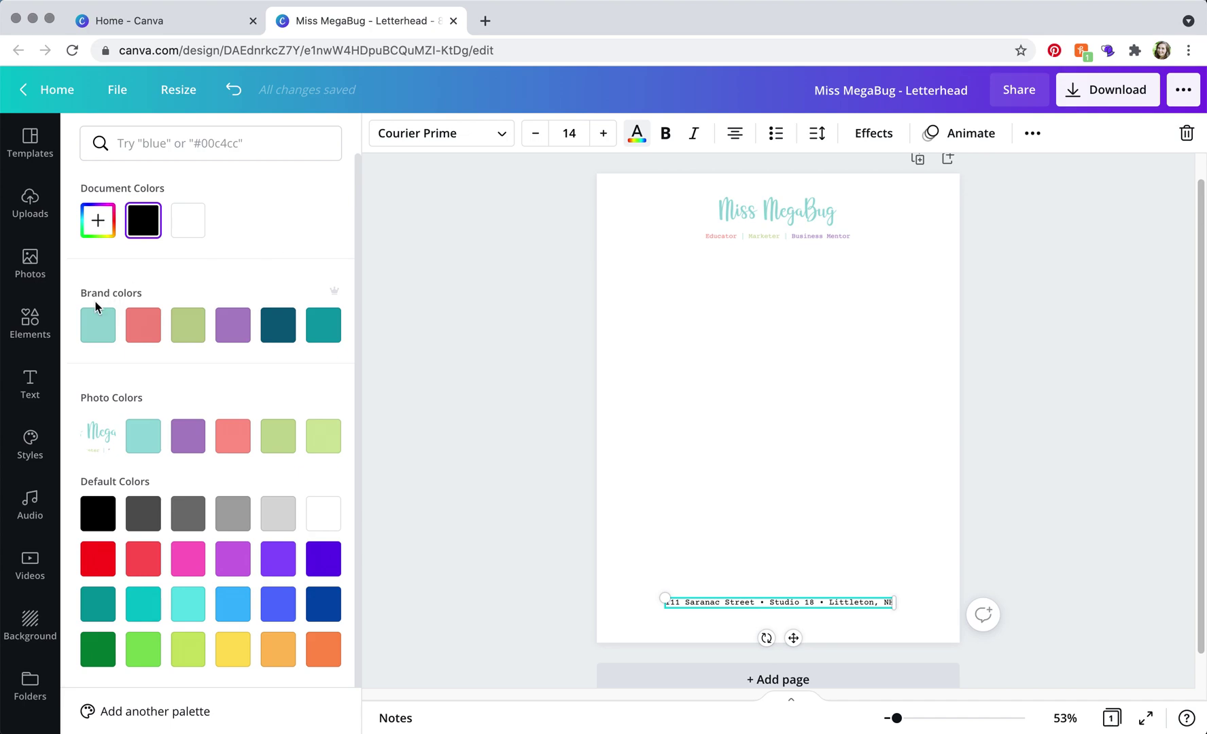
{"action": "left_click", "coordinate": [94, 324]}
{"action": "left_click", "coordinate": [541, 458]}
{"action": "left_click", "coordinate": [829, 445]}
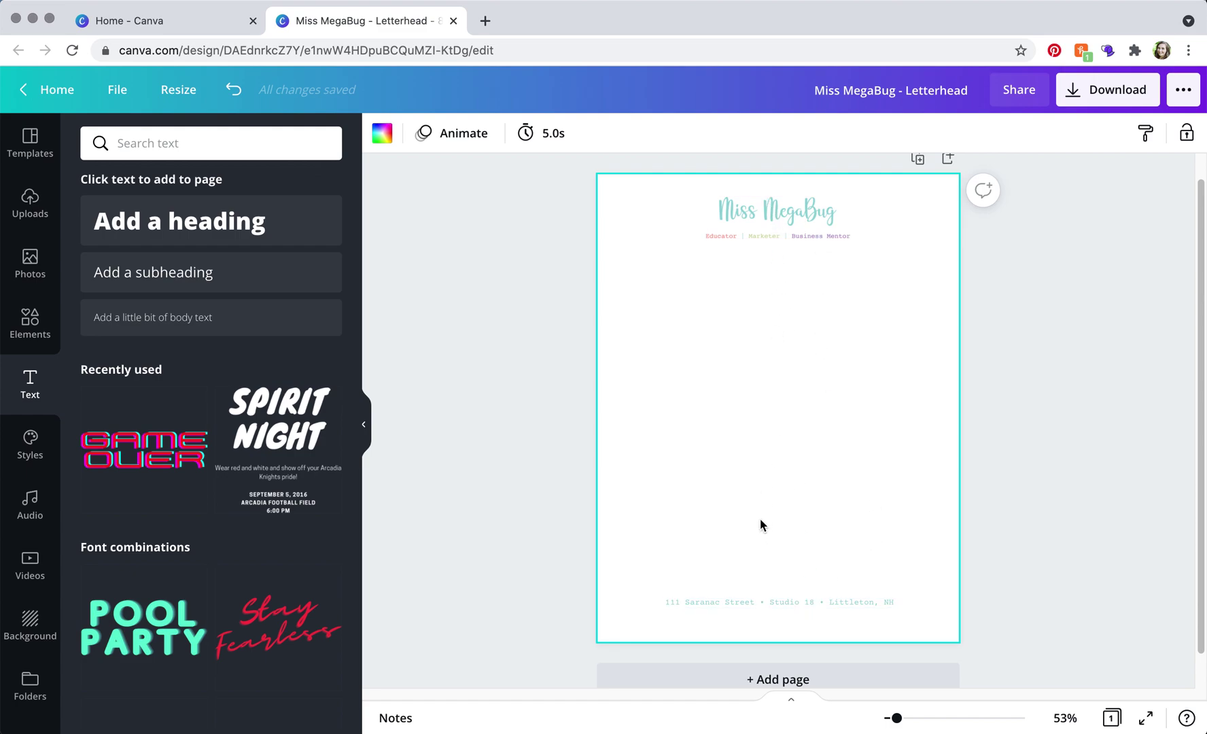
Add a new body text box, widen it on both sides and left-align it
{"action": "left_click", "coordinate": [181, 330]}
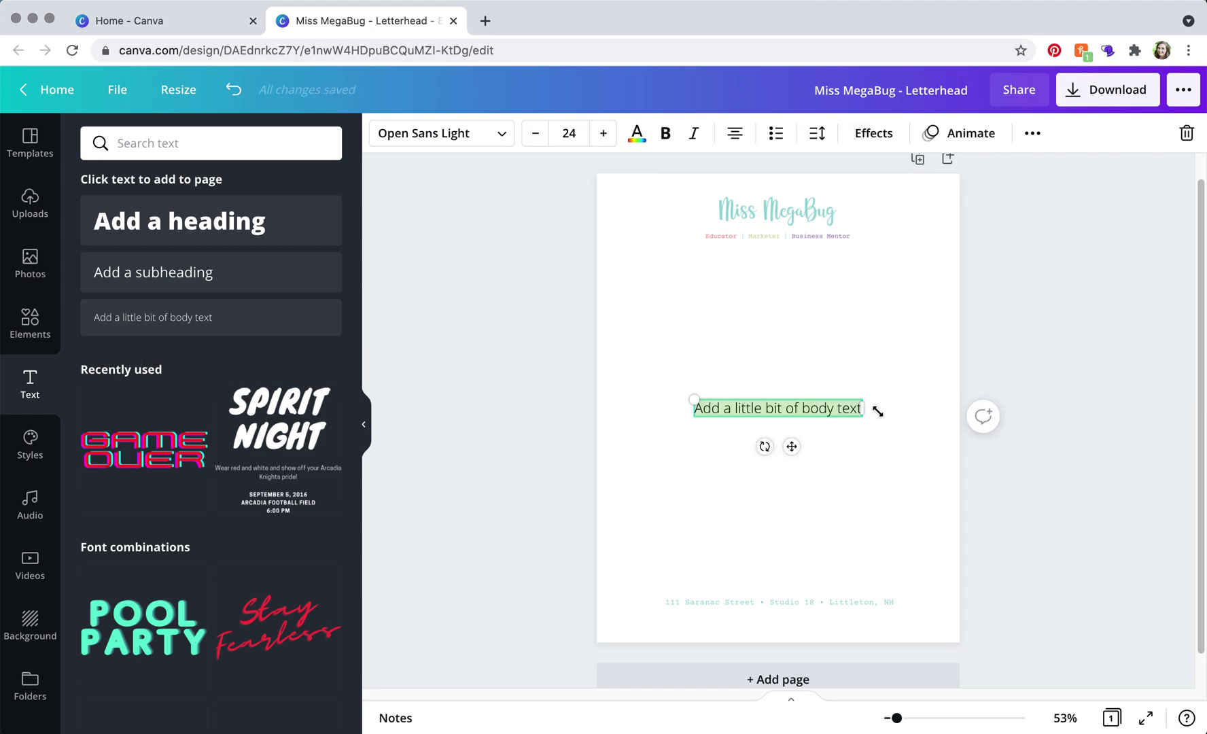
{"action": "left_click_drag", "start_coordinate": [862, 407], "coordinate": [924, 408]}
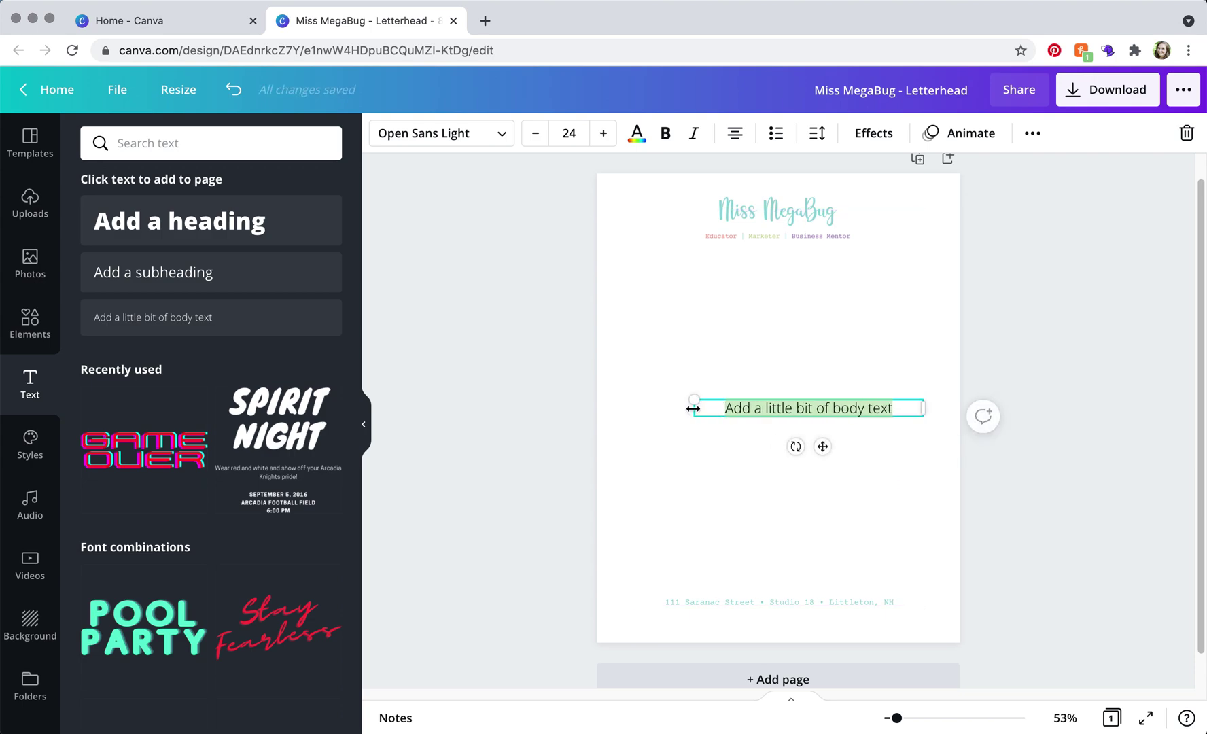
{"action": "left_click_drag", "start_coordinate": [693, 408], "coordinate": [633, 408]}
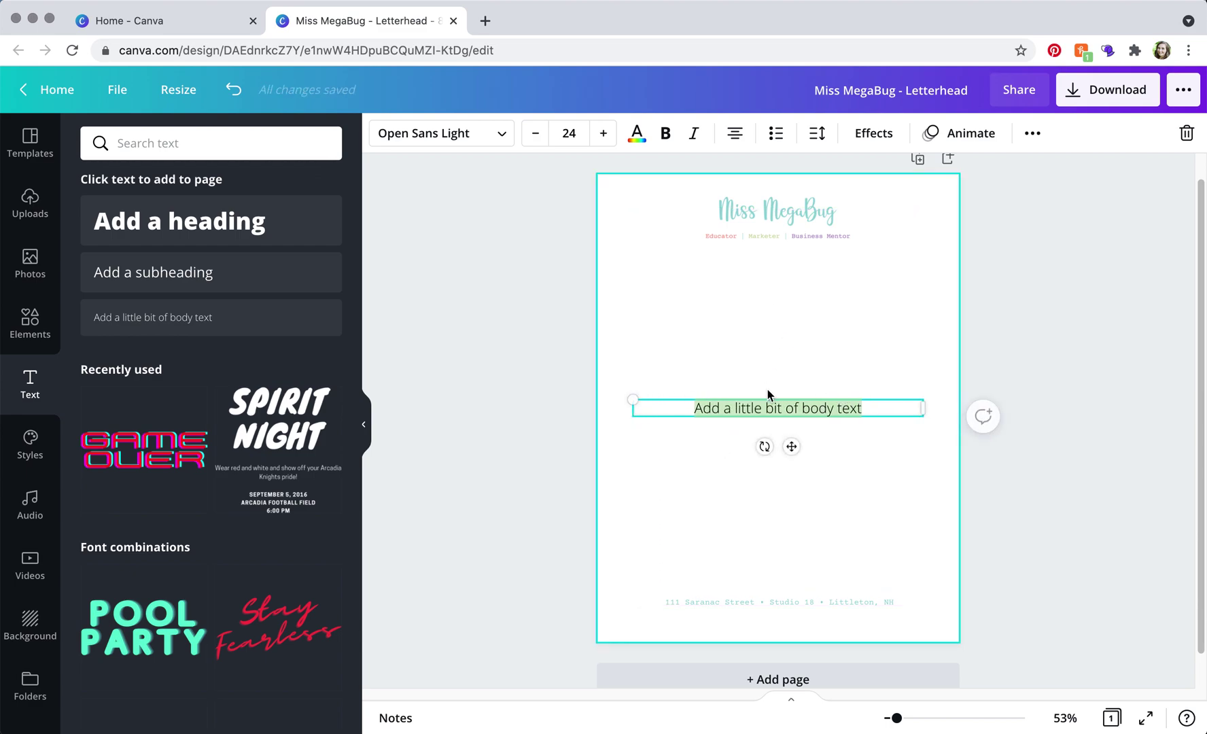
{"action": "left_click", "coordinate": [737, 136]}
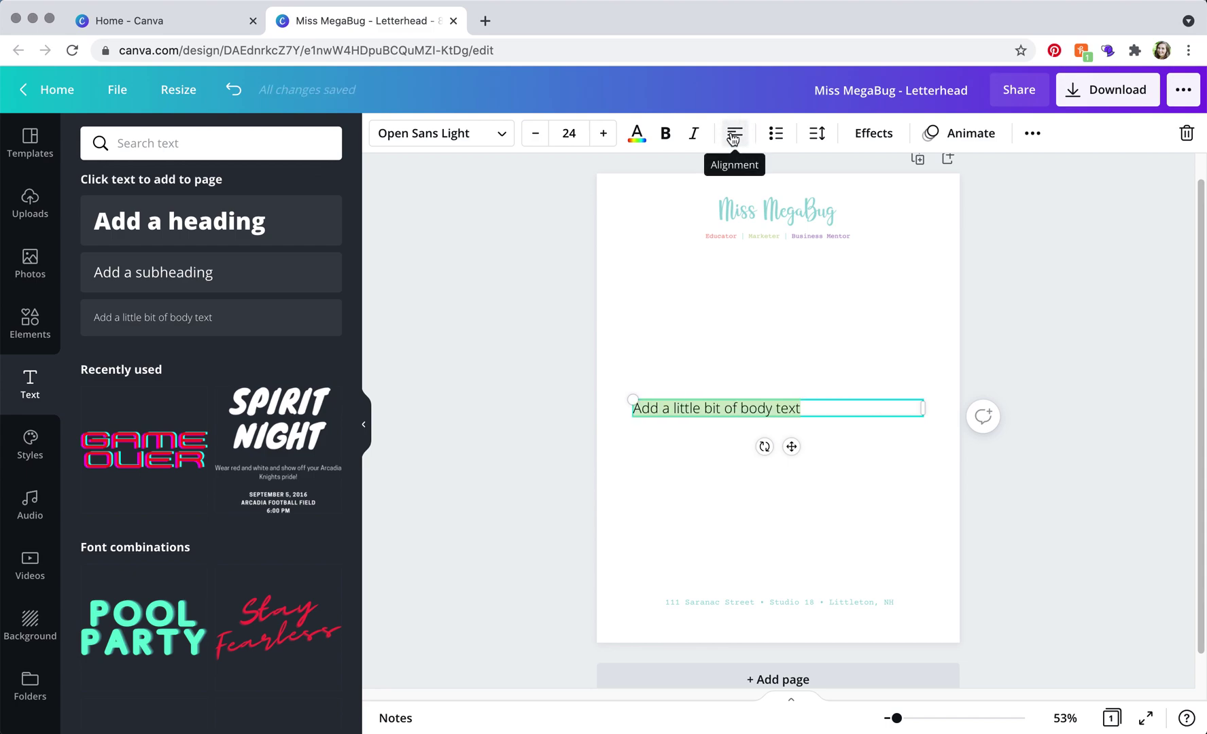
Set the body text font to Helveticish at size 12
{"action": "left_click", "coordinate": [501, 134]}
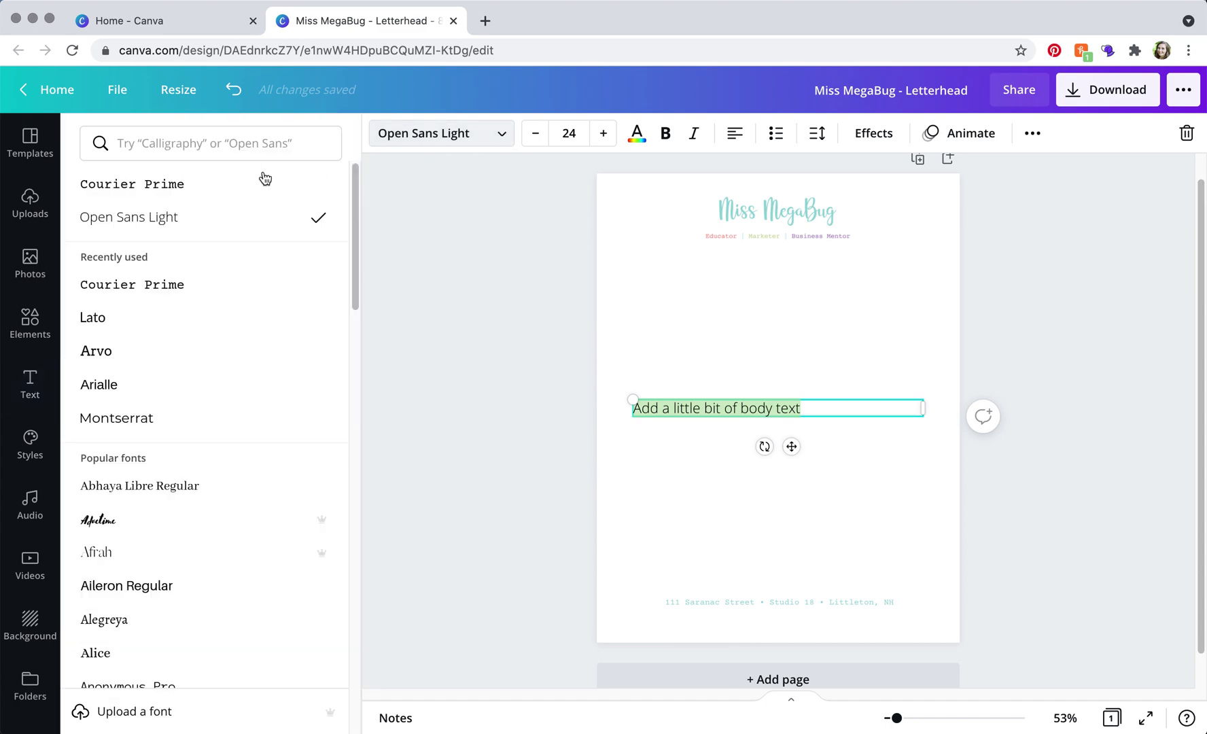
{"action": "left_click", "coordinate": [179, 136]}
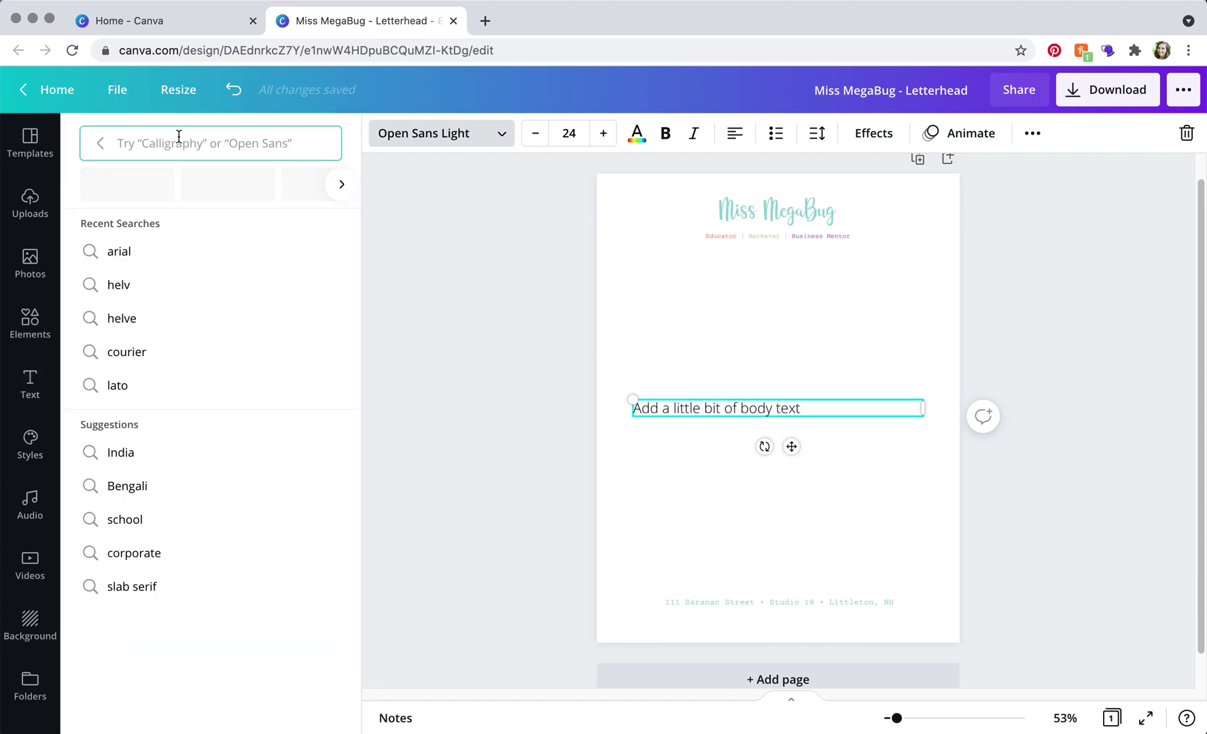
{"action": "type", "text": "helve"}
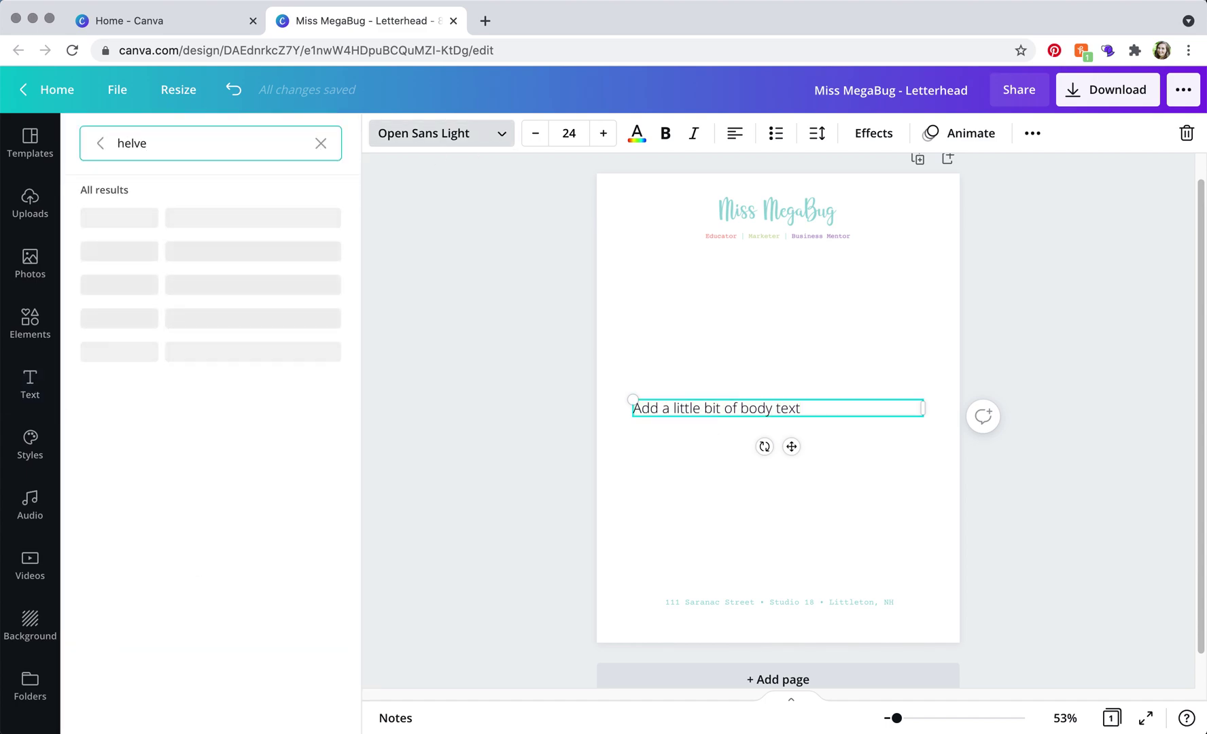
{"action": "left_click", "coordinate": [150, 225]}
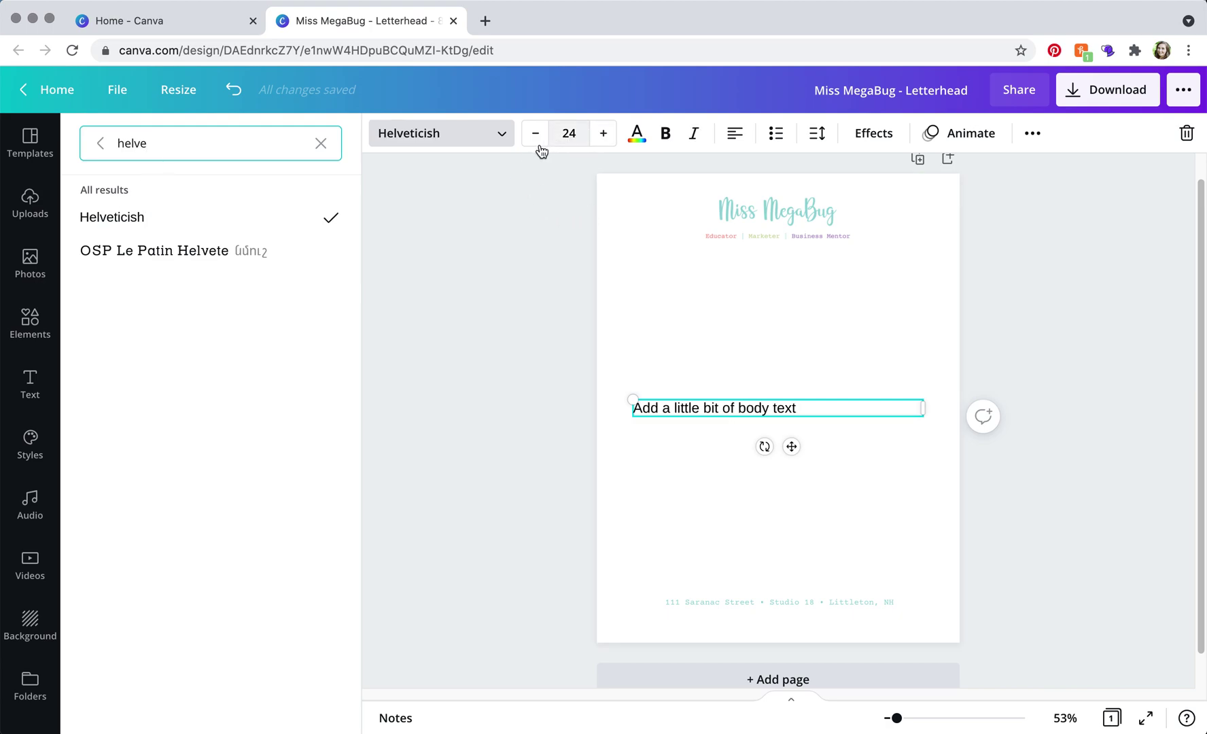
{"action": "left_click", "coordinate": [564, 133]}
{"action": "type", "text": "12"}
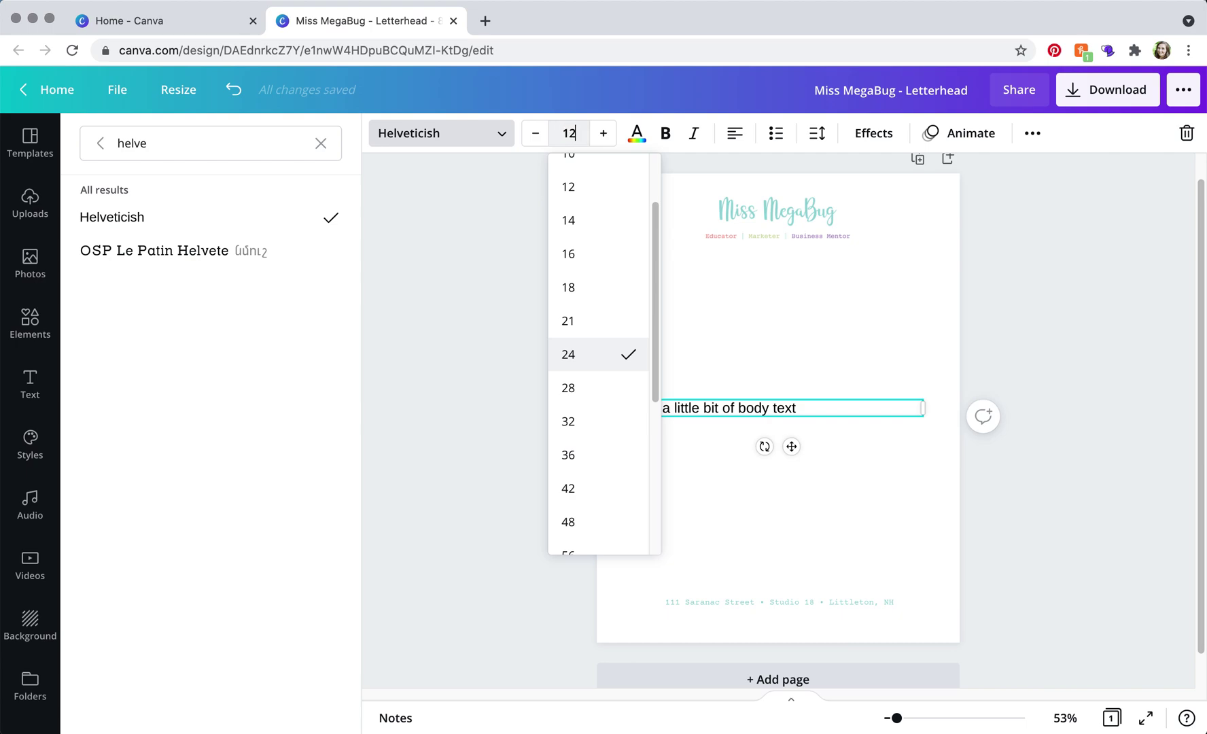
{"action": "key", "text": "Return"}
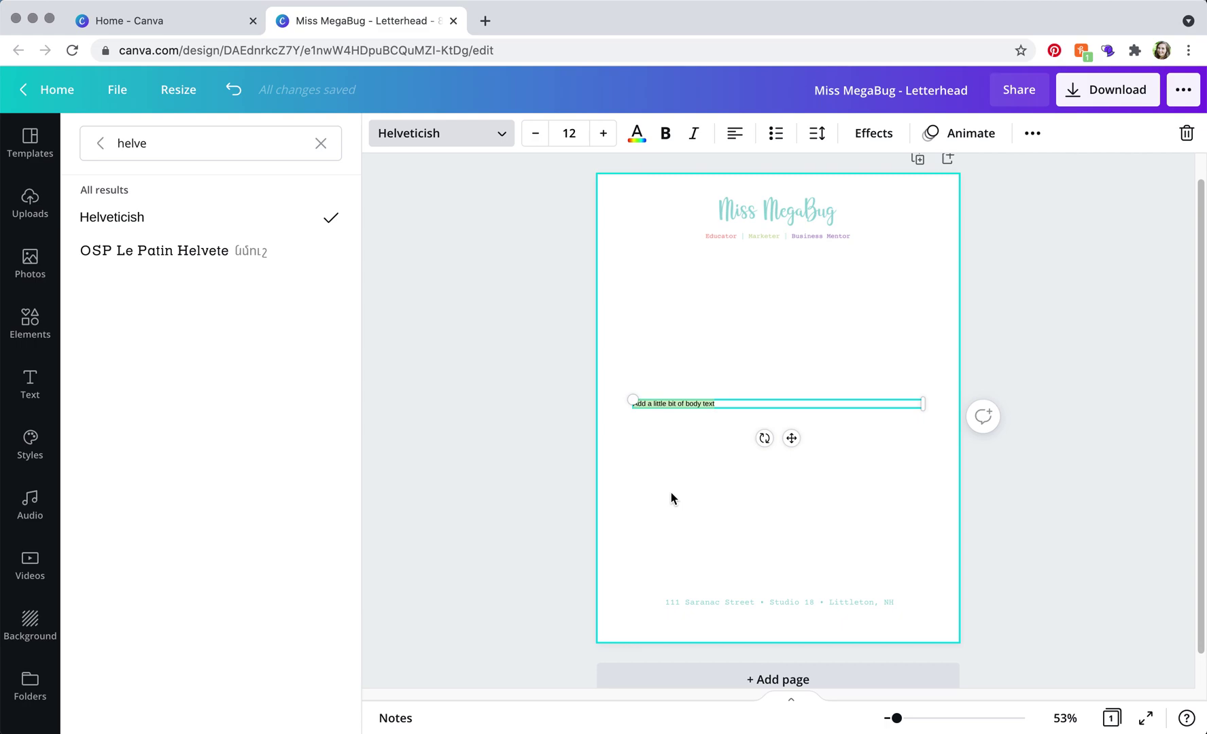
Type placeholder lines NAME, ADDRESS, ADDRESS, DATE and Dear into the body text
{"action": "type", "text": "ADD"}
{"action": "key", "text": "BackSpace"}
{"action": "key", "text": "BackSpace"}
{"action": "key", "text": "BackSpace"}
{"action": "type", "text": "NAME"}
{"action": "key", "text": "Return"}
{"action": "type", "text": "ADDRESS"}
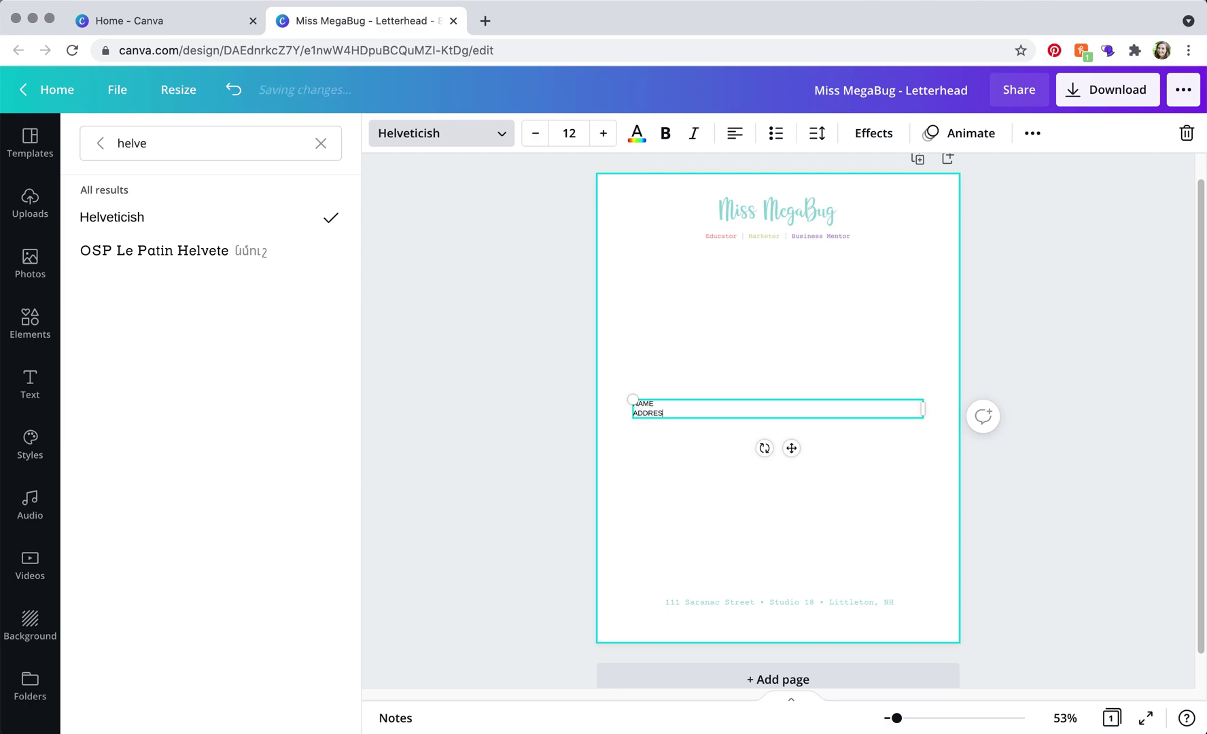
{"action": "key", "text": "Return"}
{"action": "type", "text": "ADDRESS"}
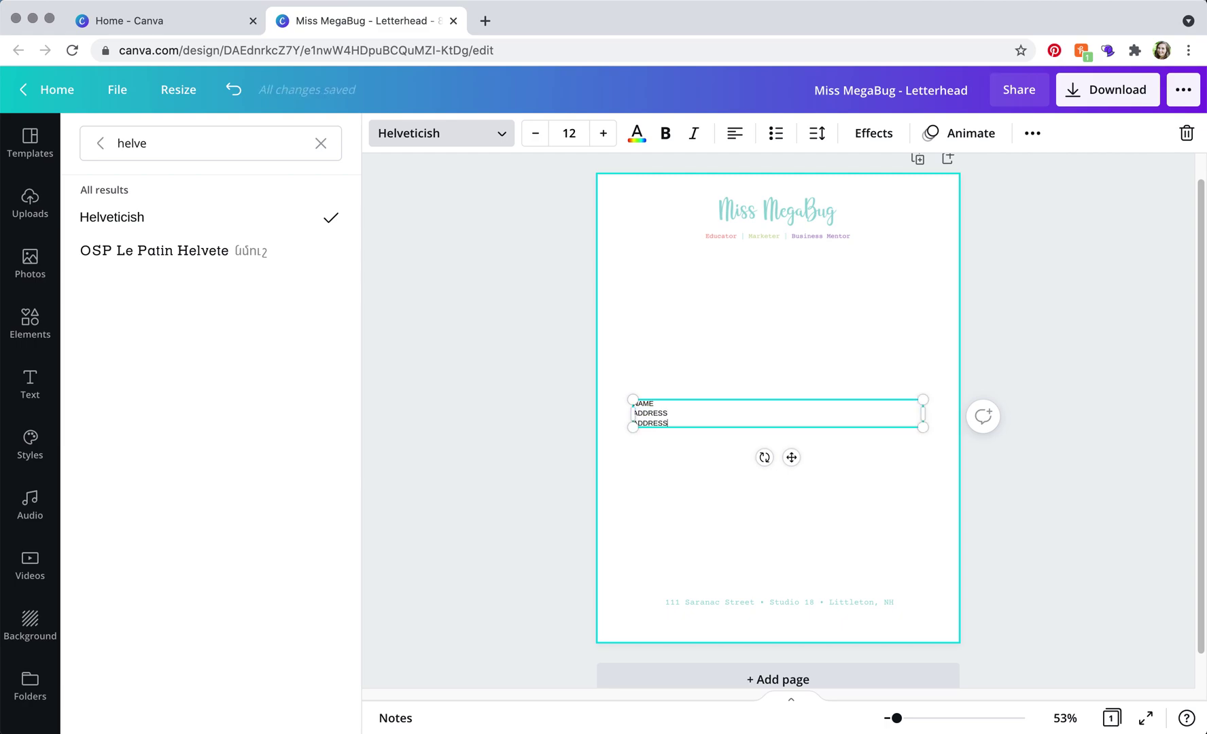
{"action": "key", "text": "Return"}
{"action": "key", "text": "Return"}
{"action": "type", "text": "DATE"}
{"action": "key", "text": "Return"}
{"action": "key", "text": "Return"}
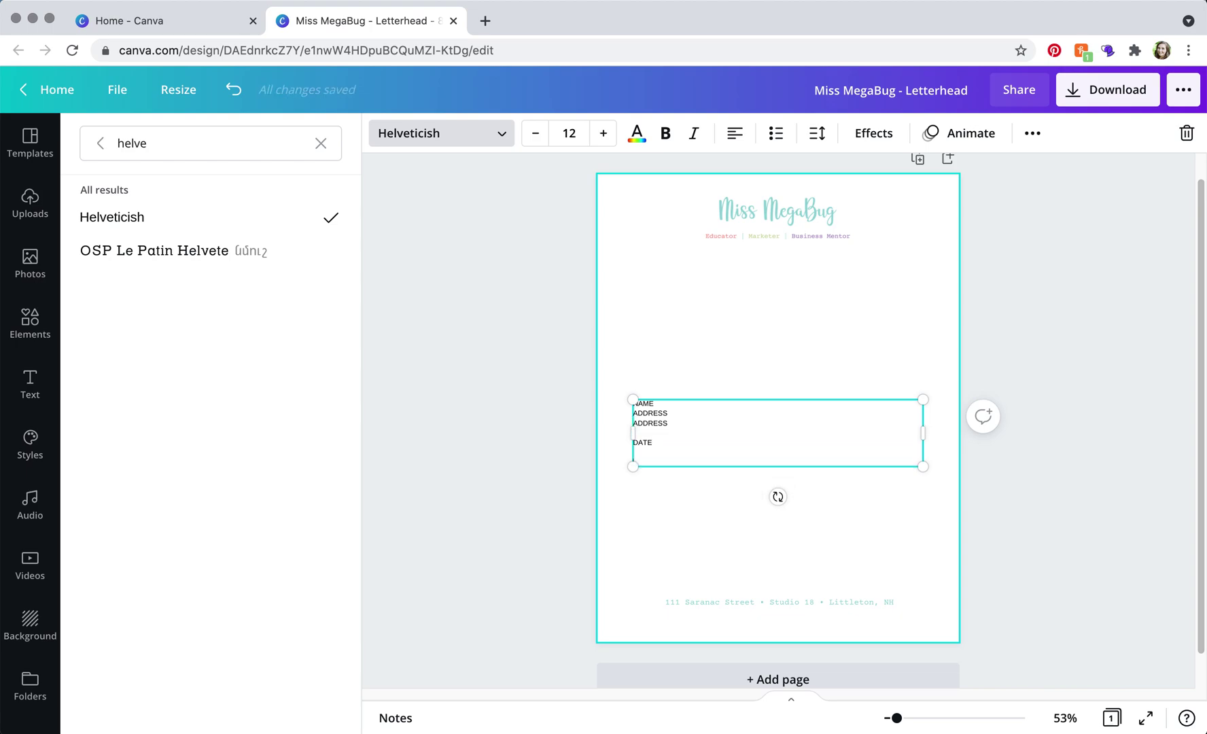
{"action": "type", "text": "Dear"}
{"action": "key", "text": "Return"}
{"action": "key", "text": "Return"}
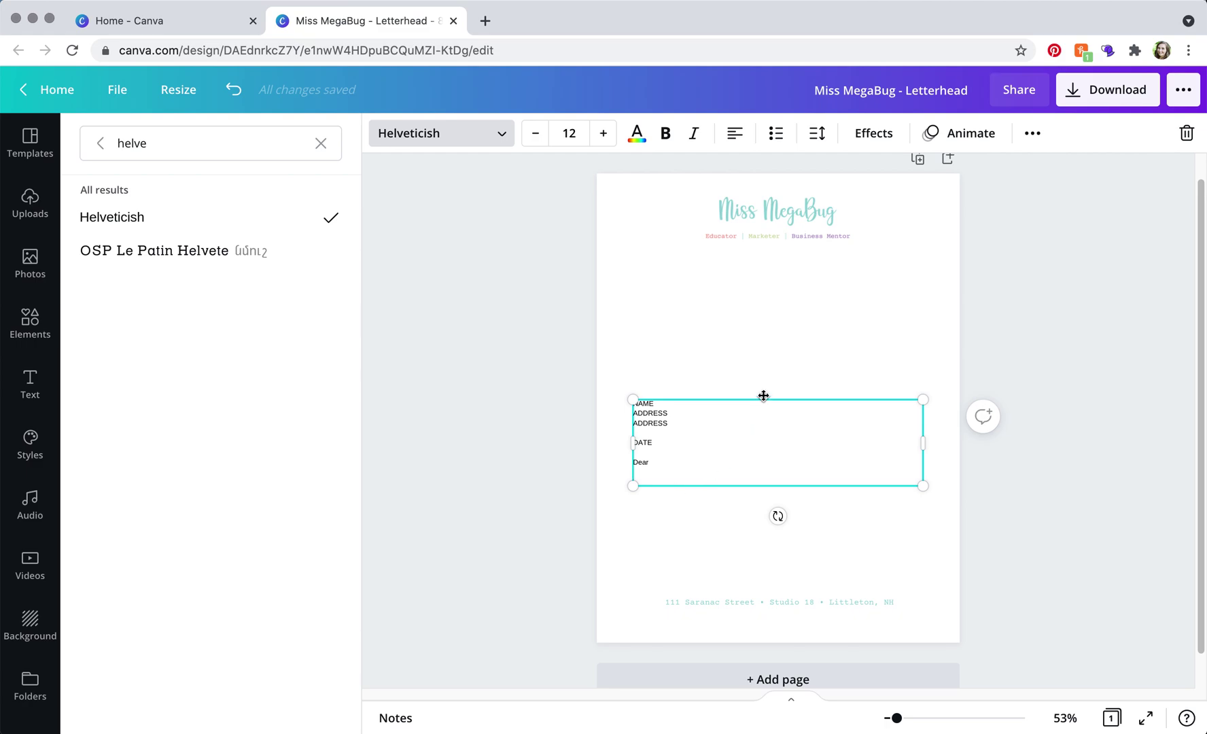
Move the letter text block up to sit just below the logo header
{"action": "left_click_drag", "start_coordinate": [765, 397], "coordinate": [765, 278]}
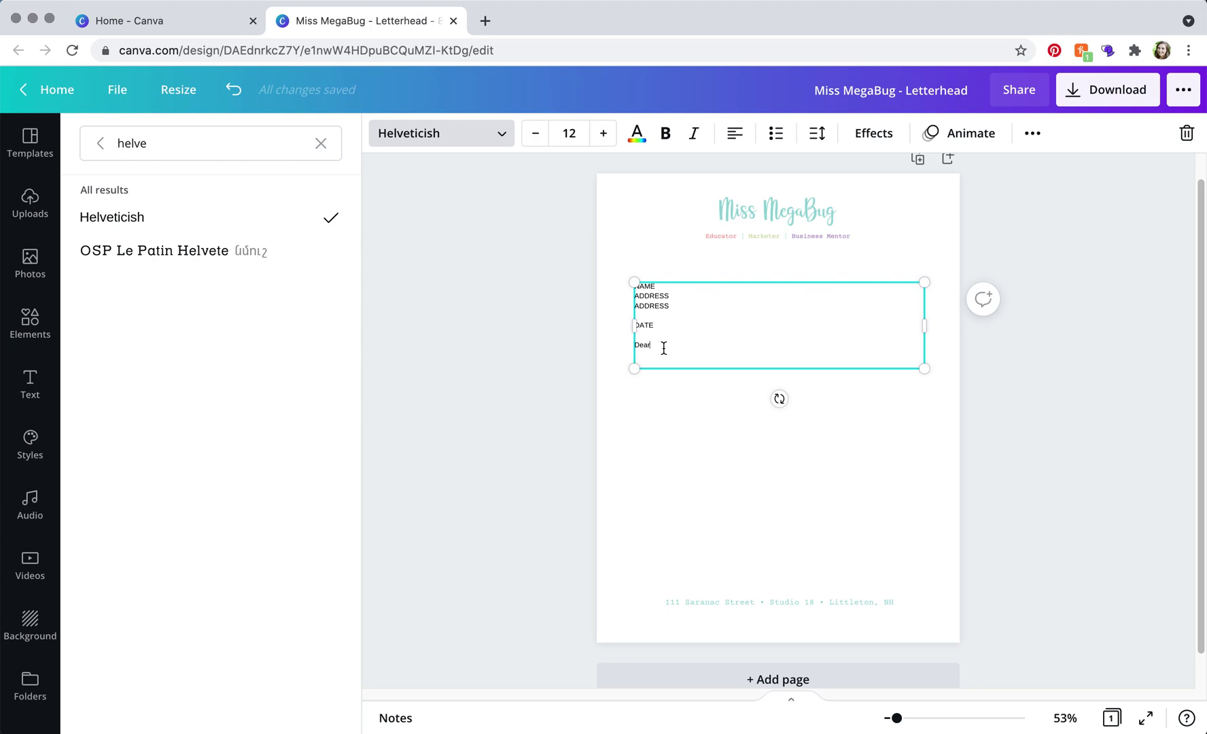
{"action": "left_click", "coordinate": [725, 465]}
{"action": "left_click", "coordinate": [1125, 500]}
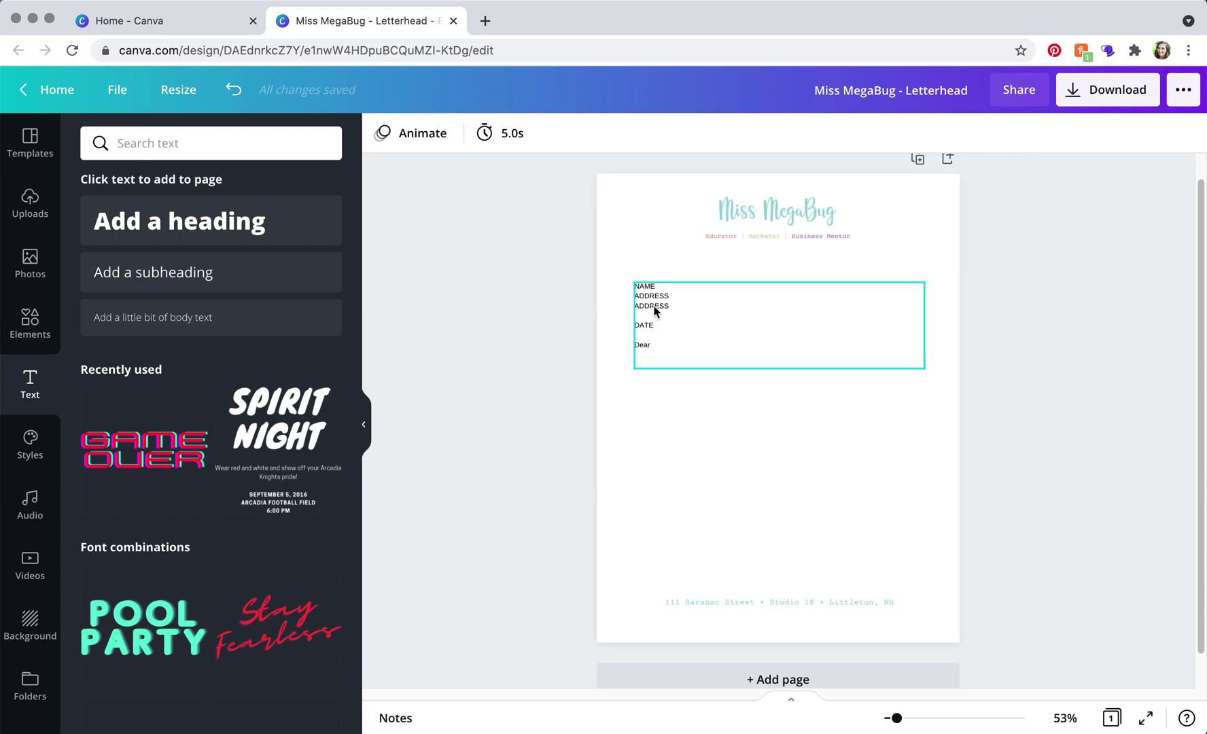
{"action": "left_click", "coordinate": [645, 348]}
{"action": "left_click", "coordinate": [1053, 452]}
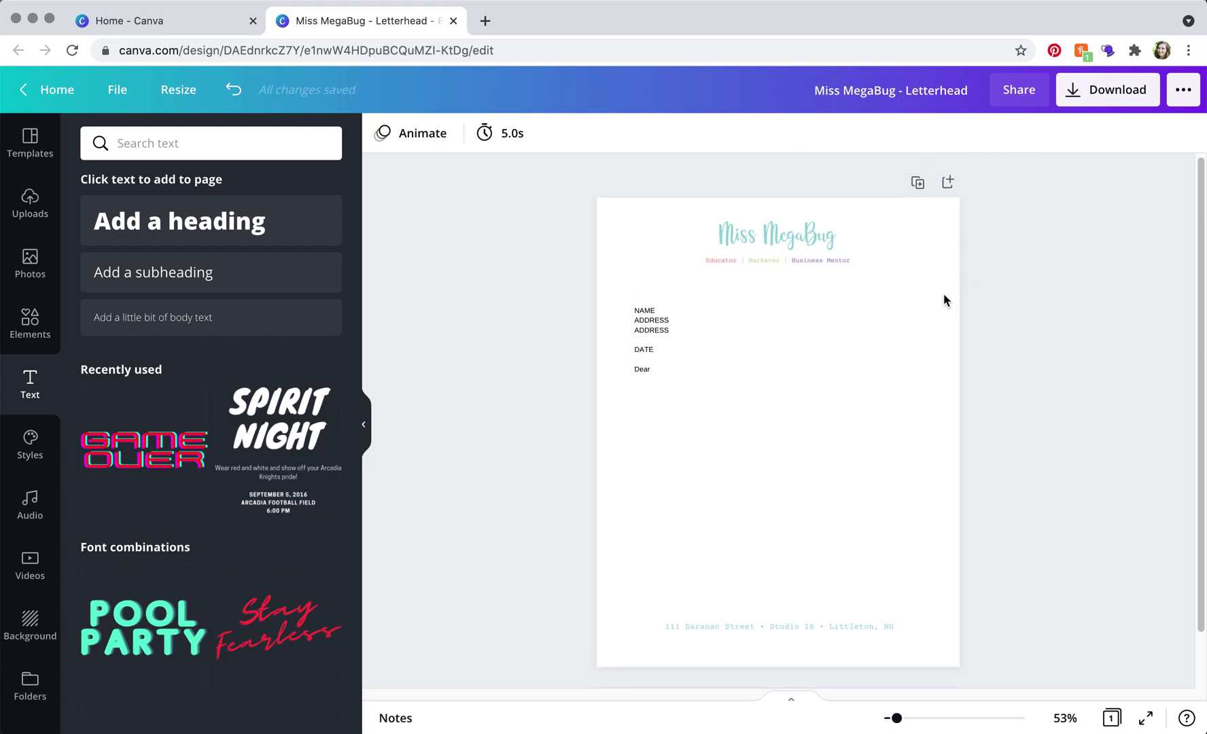
Duplicate the letterhead onto a second page, return to Page 1, and close the Canva home tab
{"action": "left_click", "coordinate": [916, 183]}
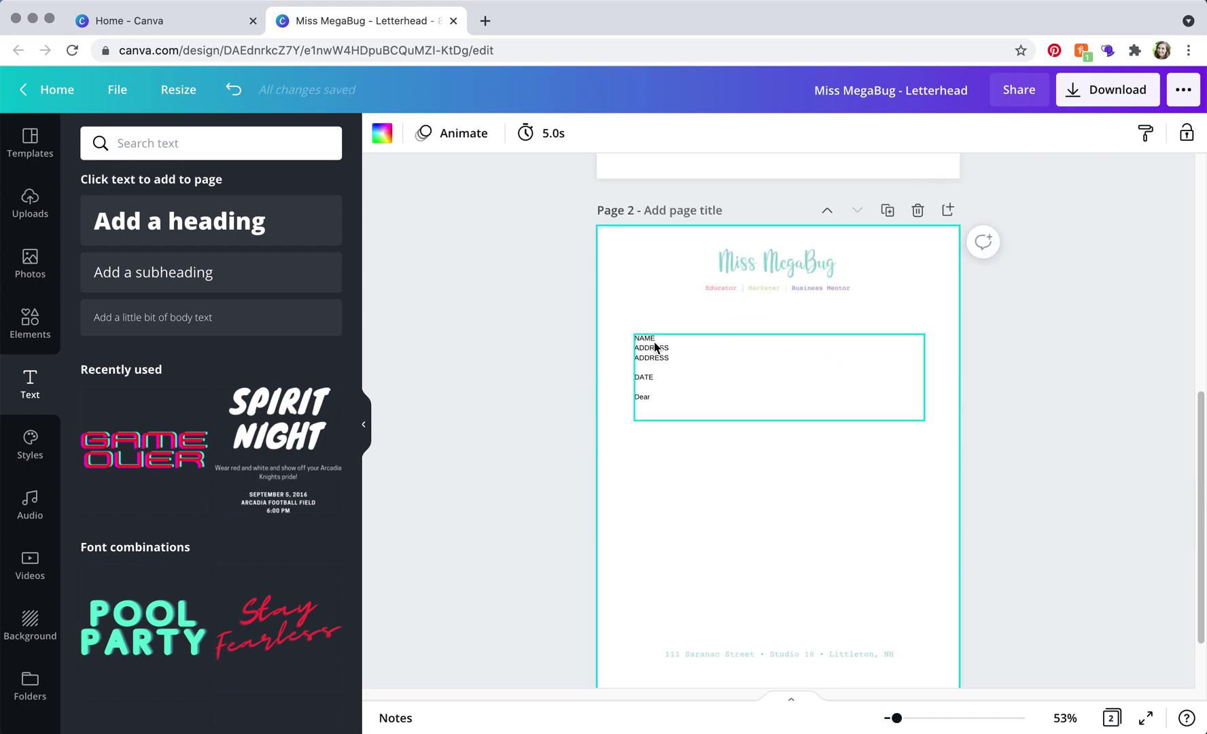
{"action": "left_click", "coordinate": [681, 365]}
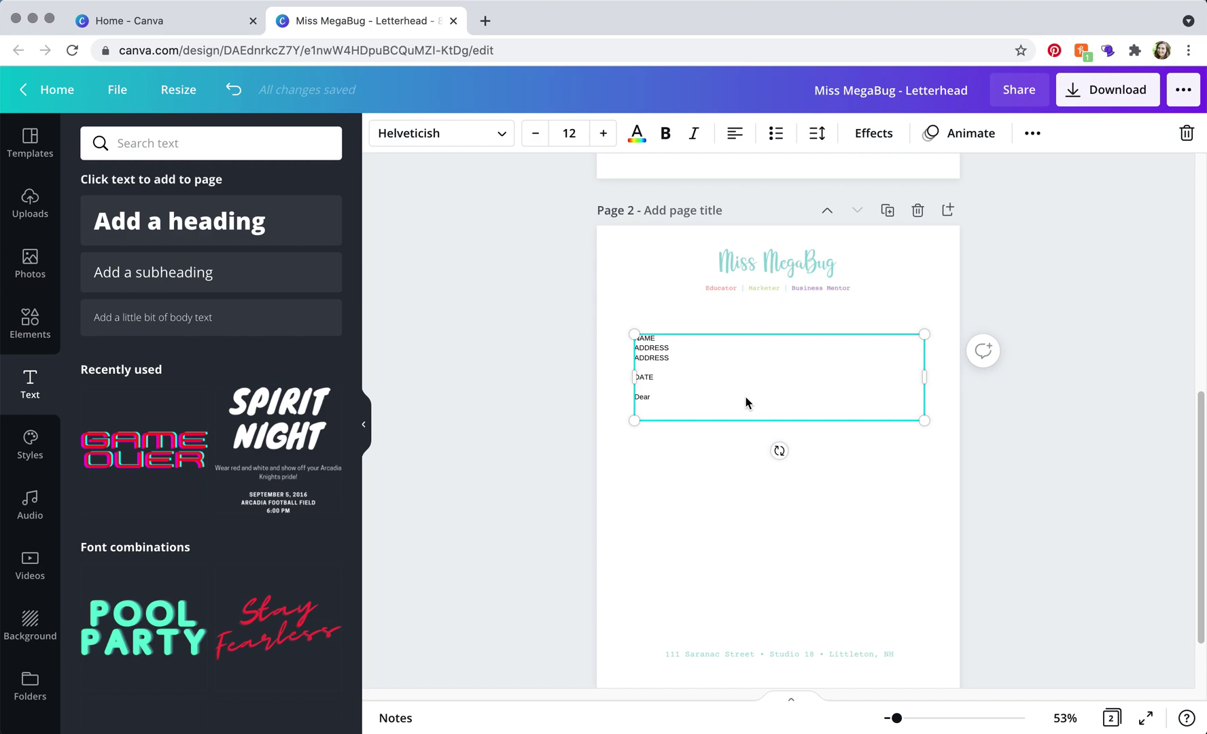
{"action": "scroll", "coordinate": [1060, 457], "scroll_direction": "up", "scroll_amount": 3}
{"action": "scroll", "coordinate": [1068, 462], "scroll_direction": "up", "scroll_amount": 5}
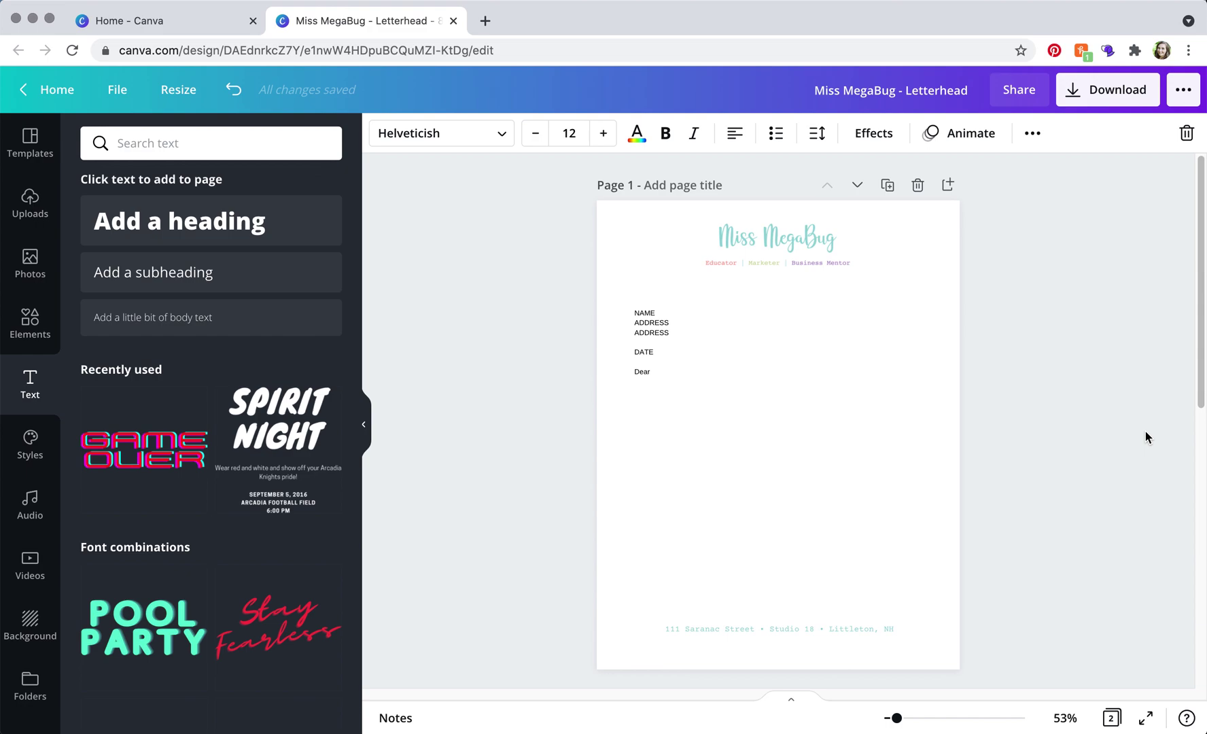
{"action": "left_click", "coordinate": [252, 22]}
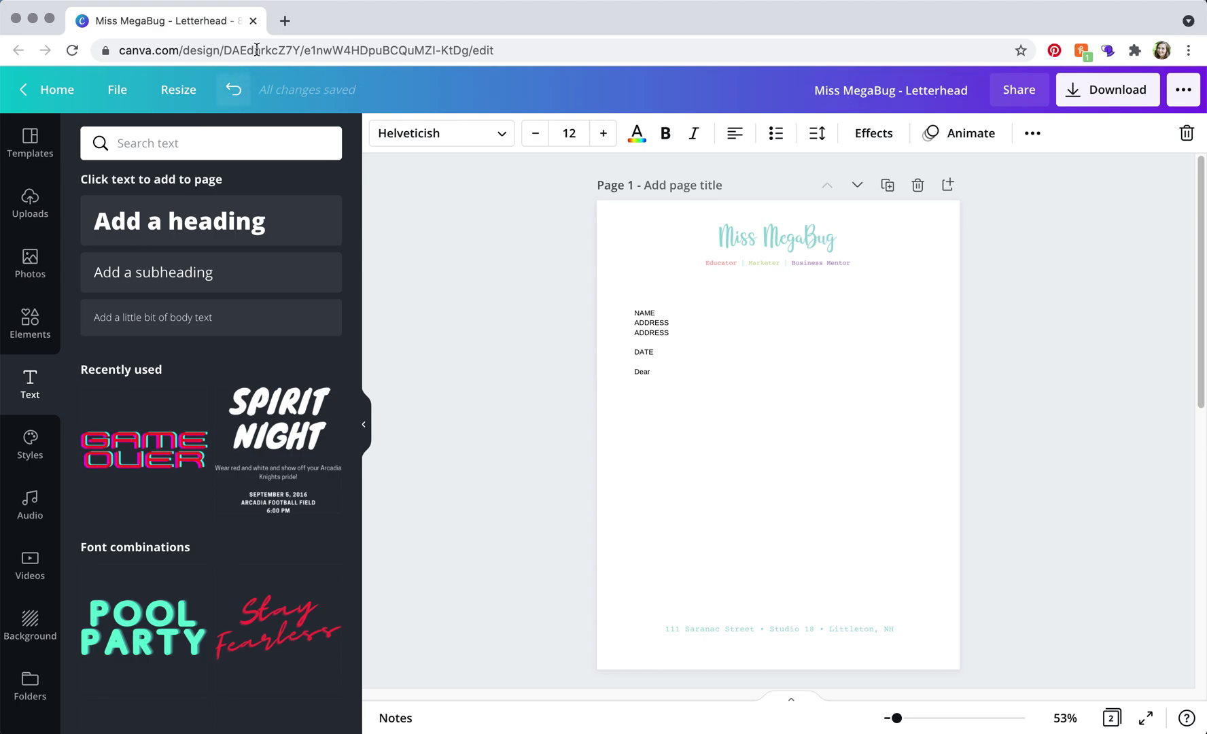
{"action": "left_click", "coordinate": [283, 22]}
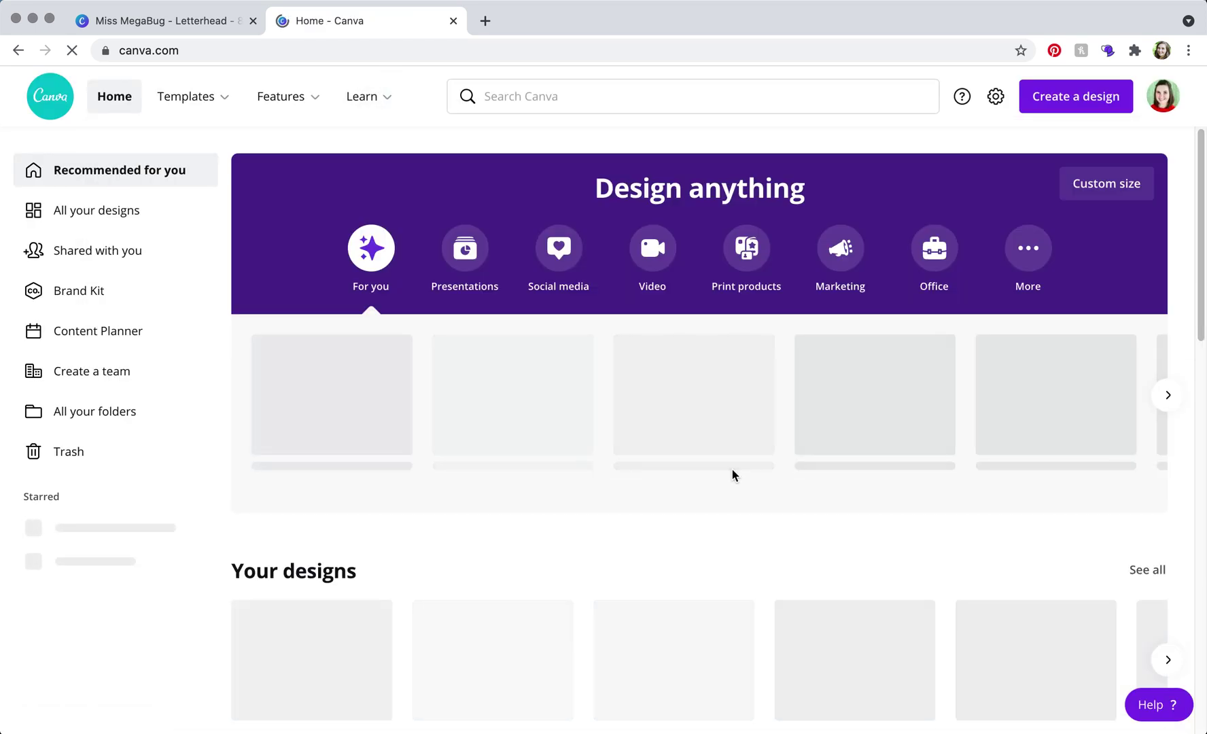
From All your designs, duplicate the Miss MegaBug - Letterhead design and open the copy in the editor
{"action": "scroll", "coordinate": [394, 510], "scroll_direction": "down", "scroll_amount": 5}
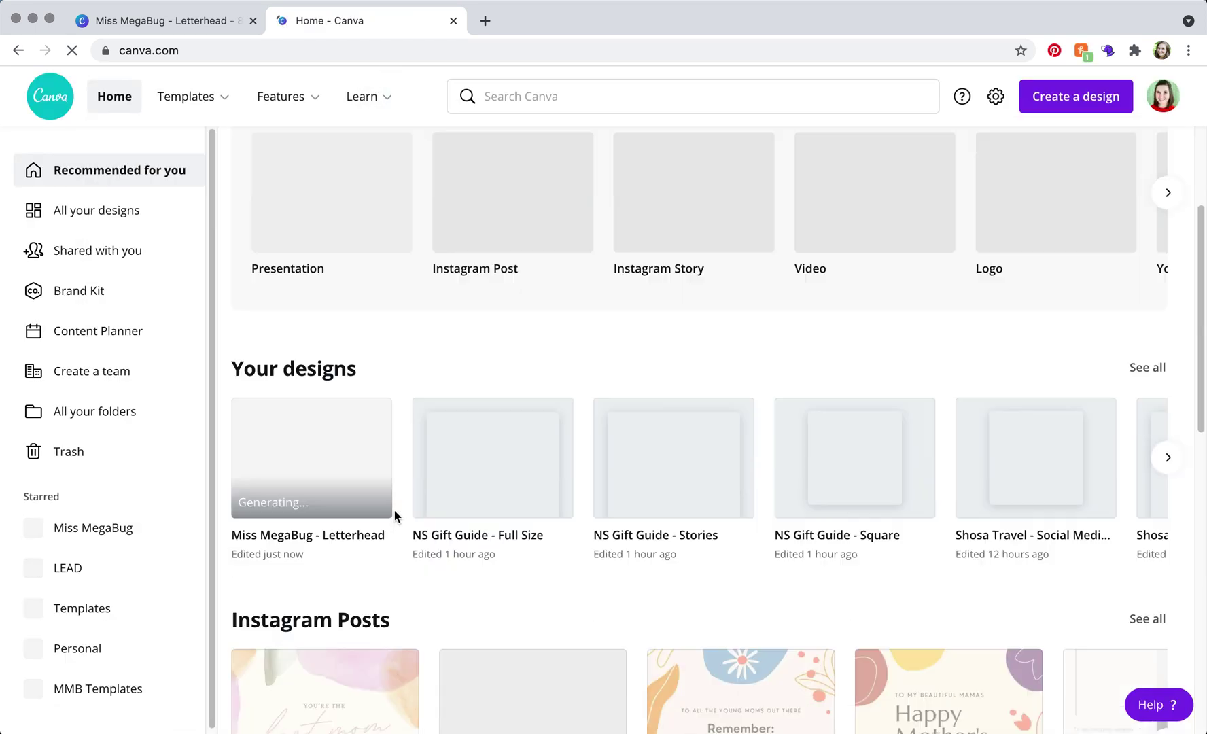
{"action": "scroll", "coordinate": [425, 521], "scroll_direction": "down", "scroll_amount": 10}
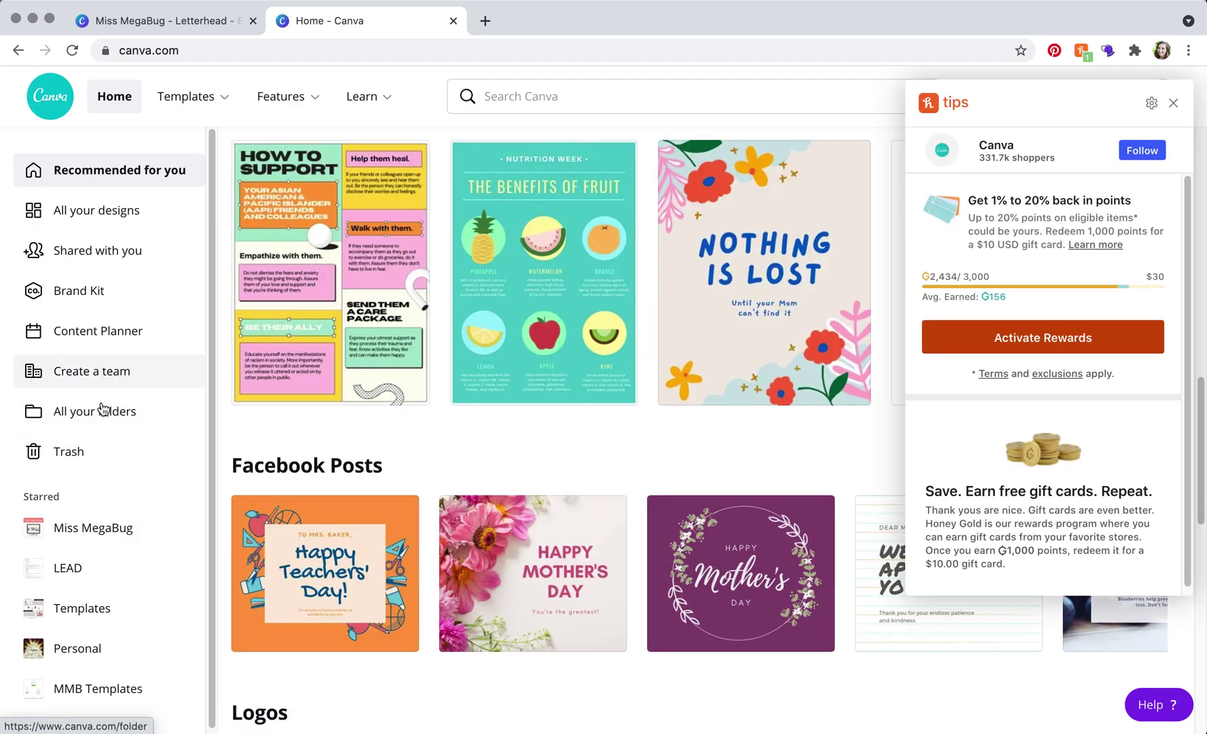
{"action": "left_click", "coordinate": [103, 216]}
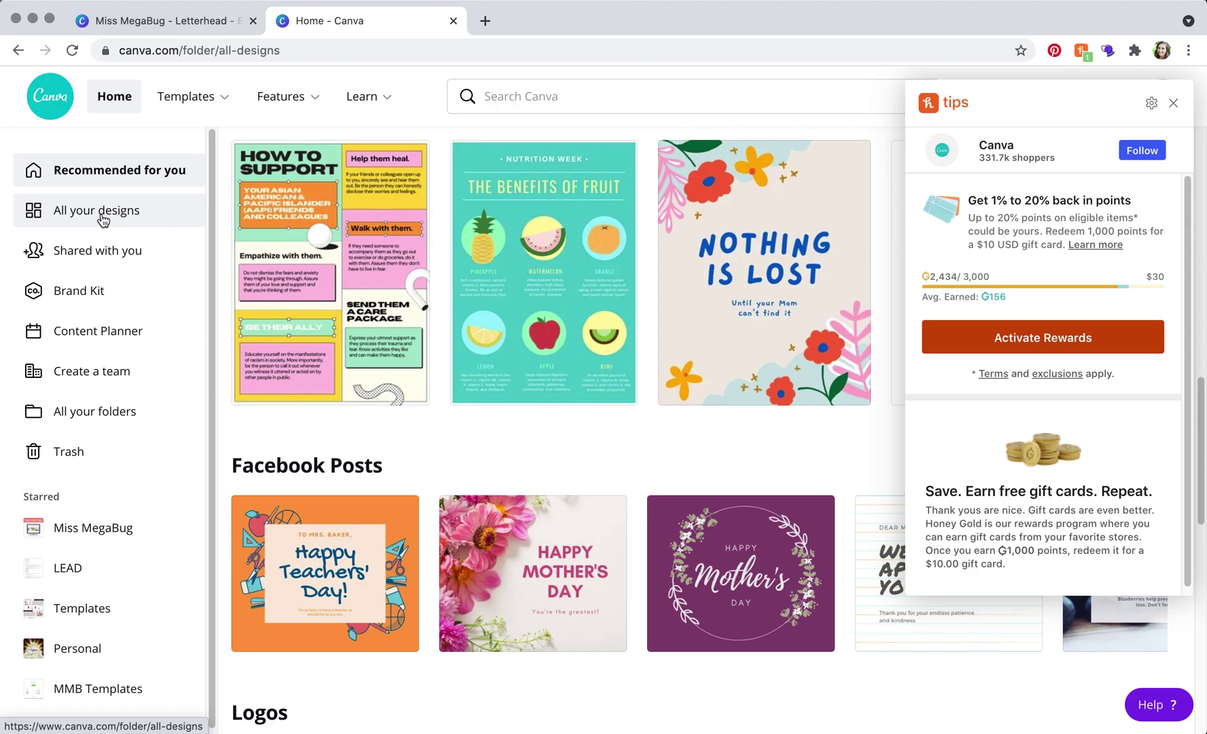
{"action": "left_click", "coordinate": [1173, 102]}
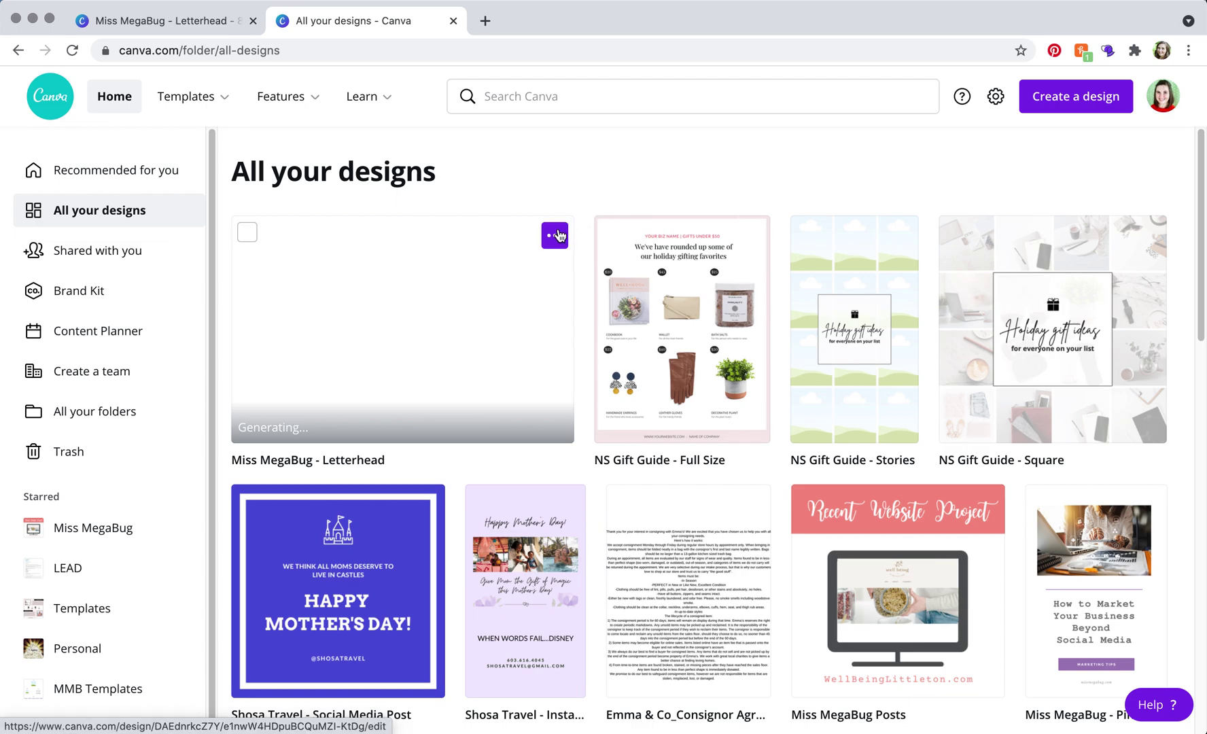
{"action": "left_click", "coordinate": [560, 235]}
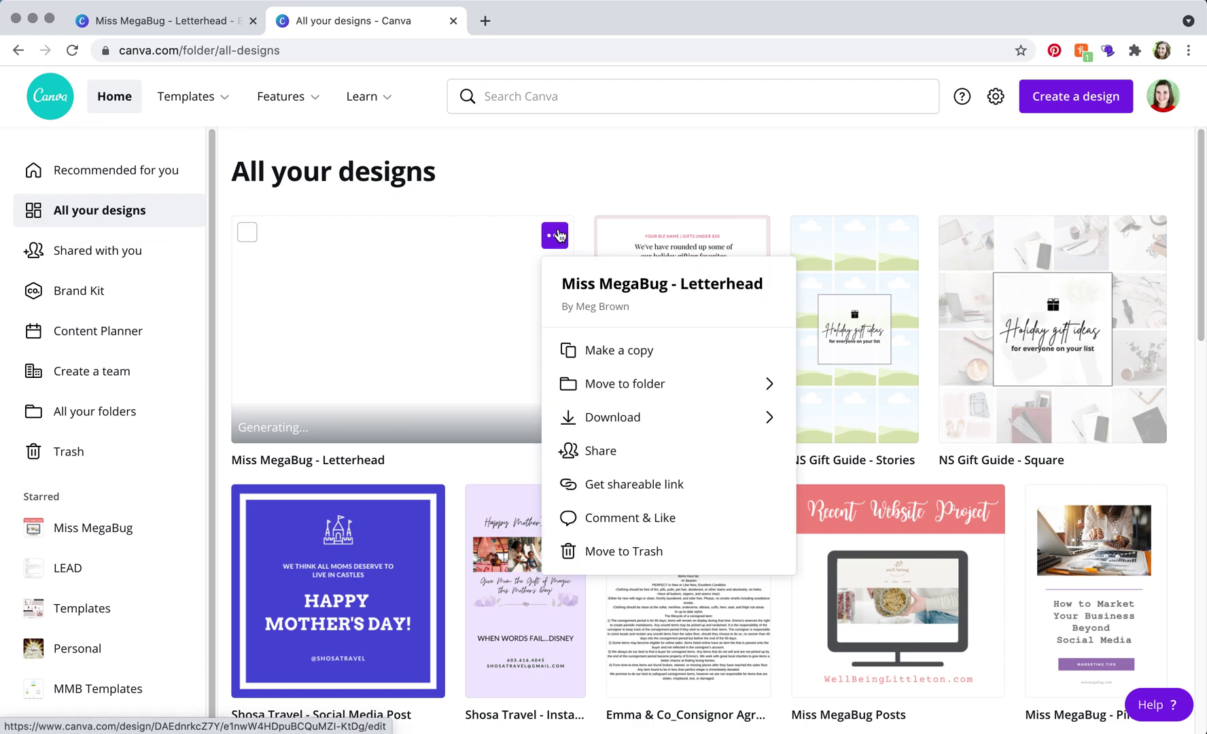
{"action": "left_click", "coordinate": [616, 352]}
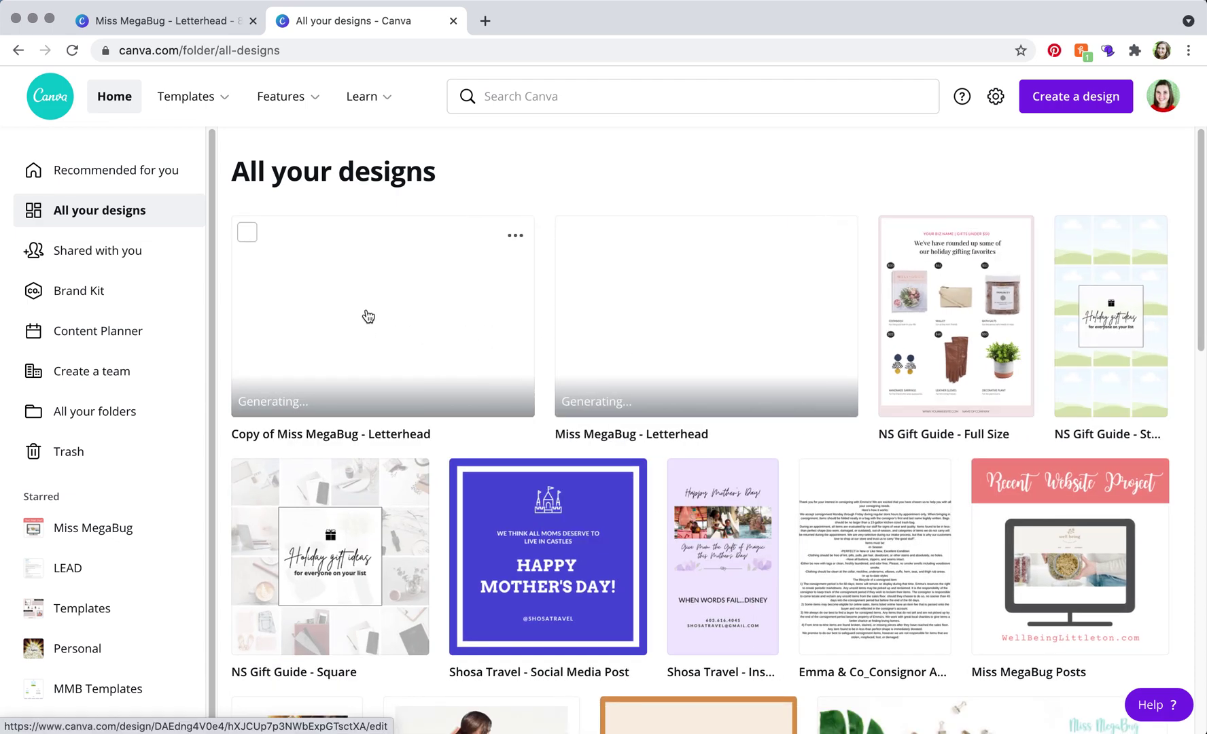
{"action": "left_click", "coordinate": [367, 316]}
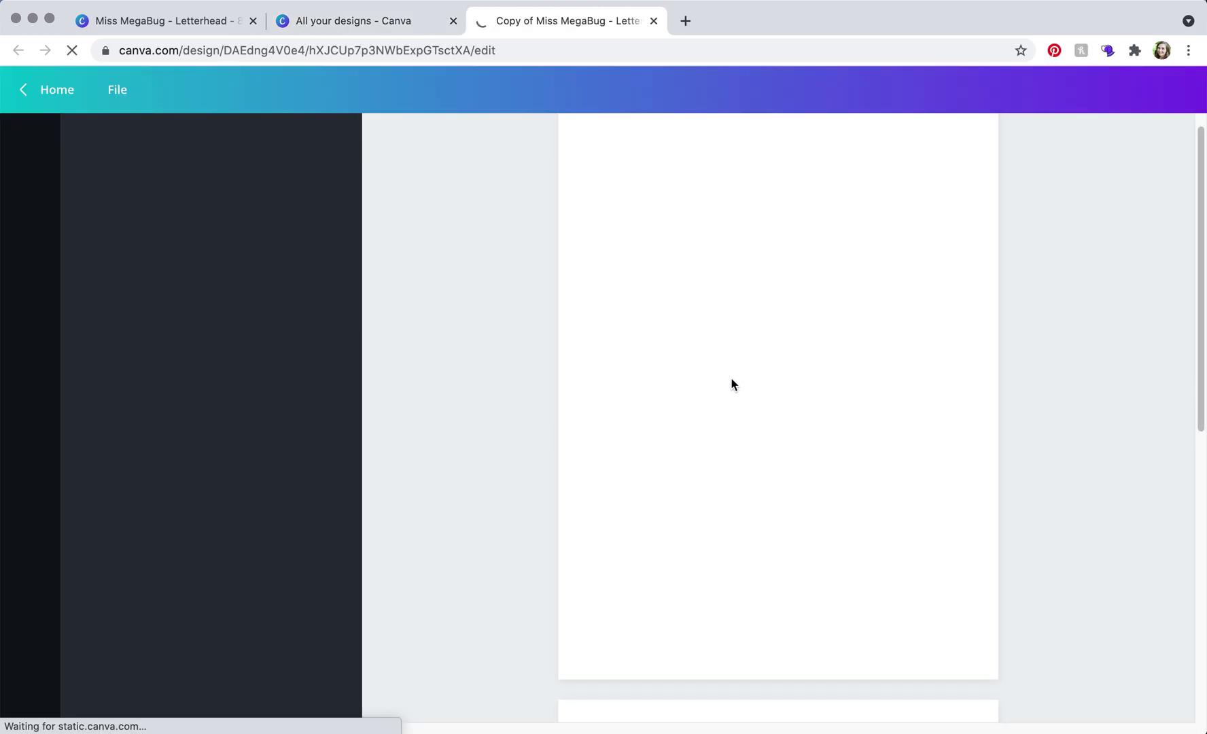
{"action": "left_click", "coordinate": [960, 89]}
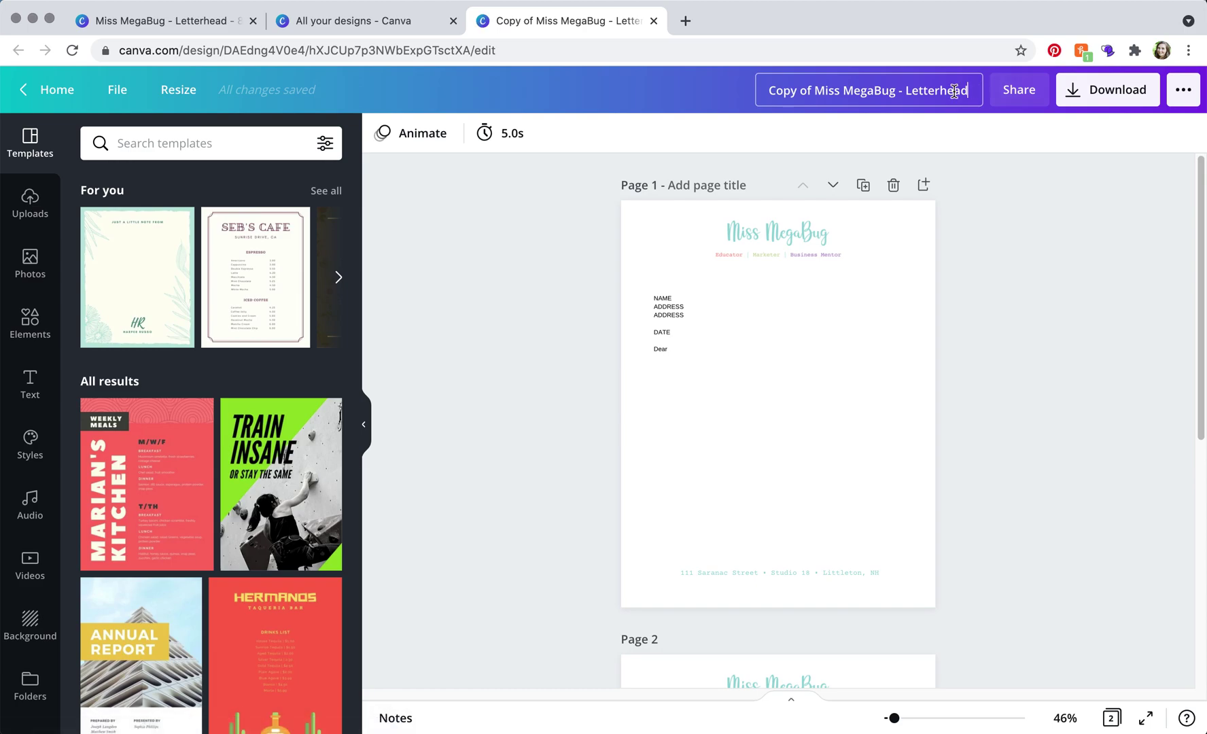
Rename the copied design's title to 'Letter to Boss'
{"action": "left_click_drag", "start_coordinate": [968, 90], "coordinate": [772, 85]}
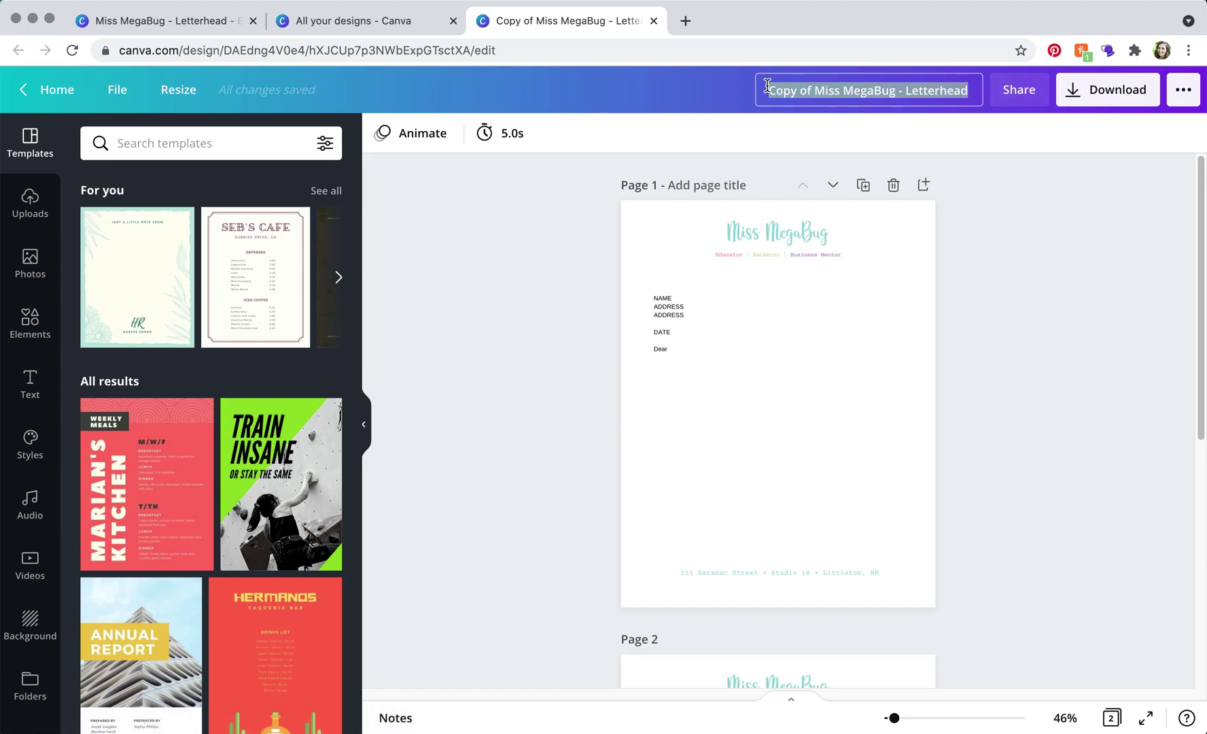
{"action": "type", "text": "LEtter to Bos"}
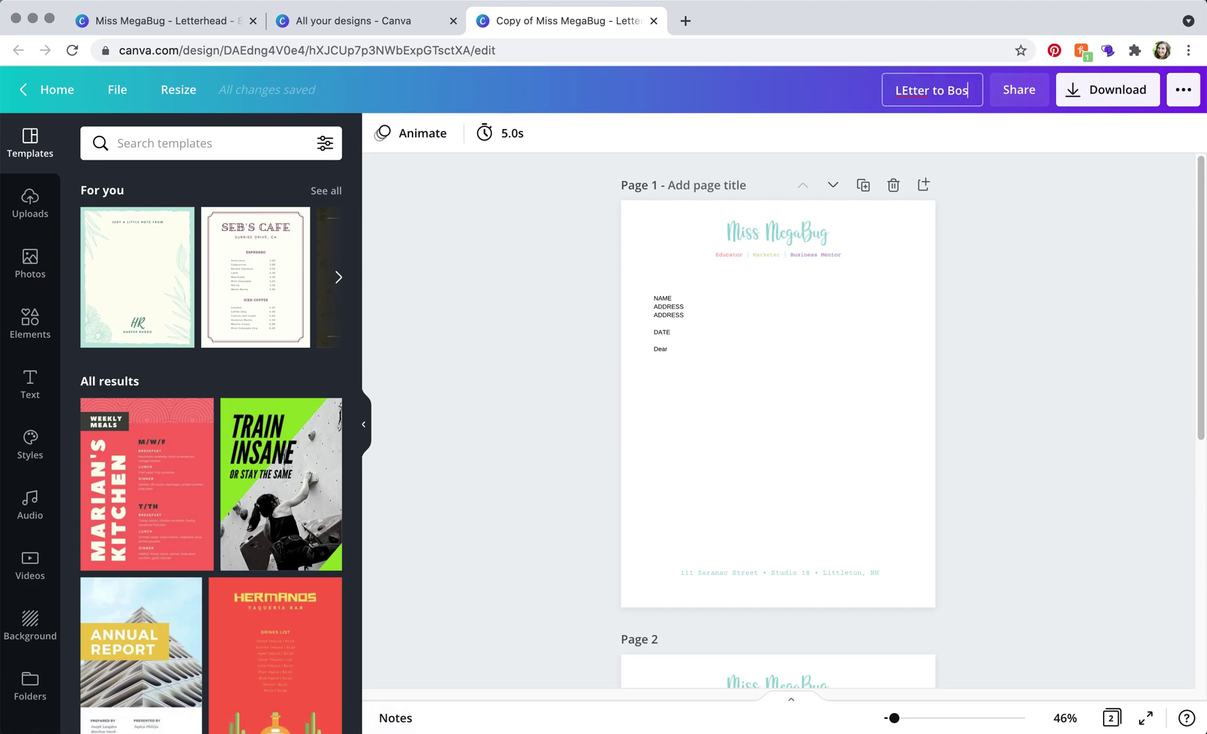
{"action": "type", "text": "s"}
{"action": "left_click", "coordinate": [1123, 318]}
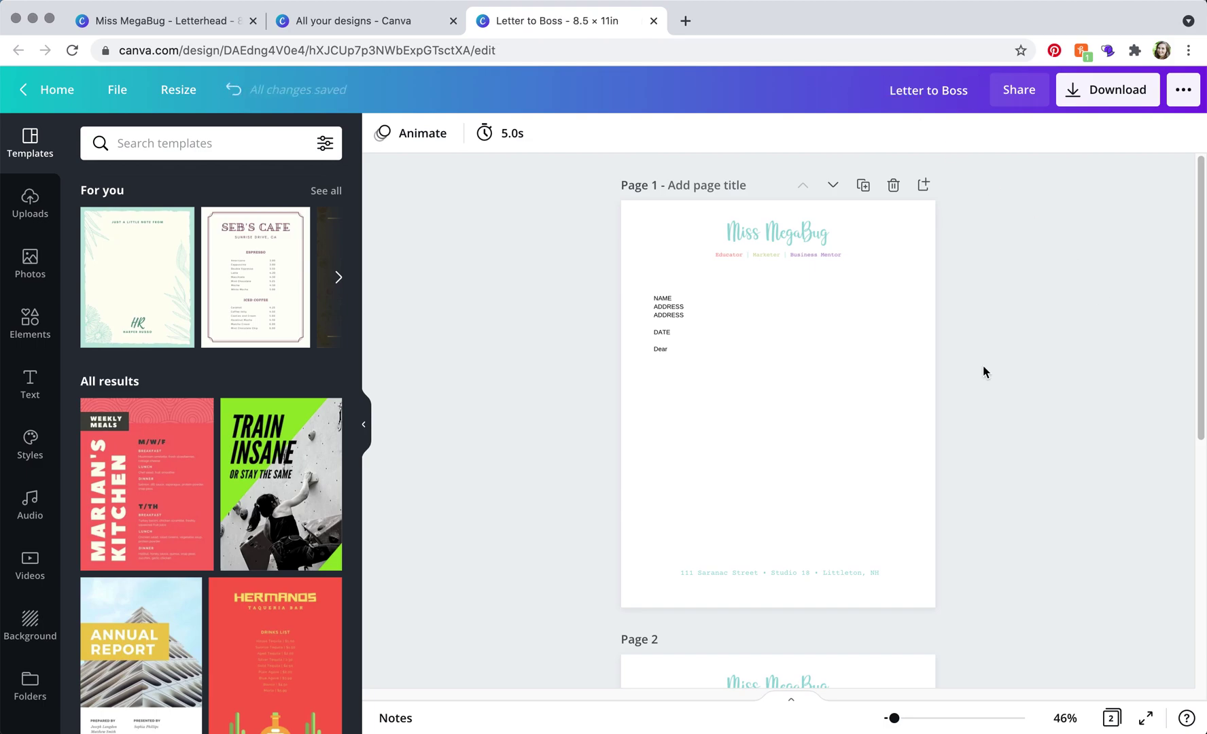
Close the All your designs tab and return to the original letterhead design
{"action": "left_click", "coordinate": [452, 22]}
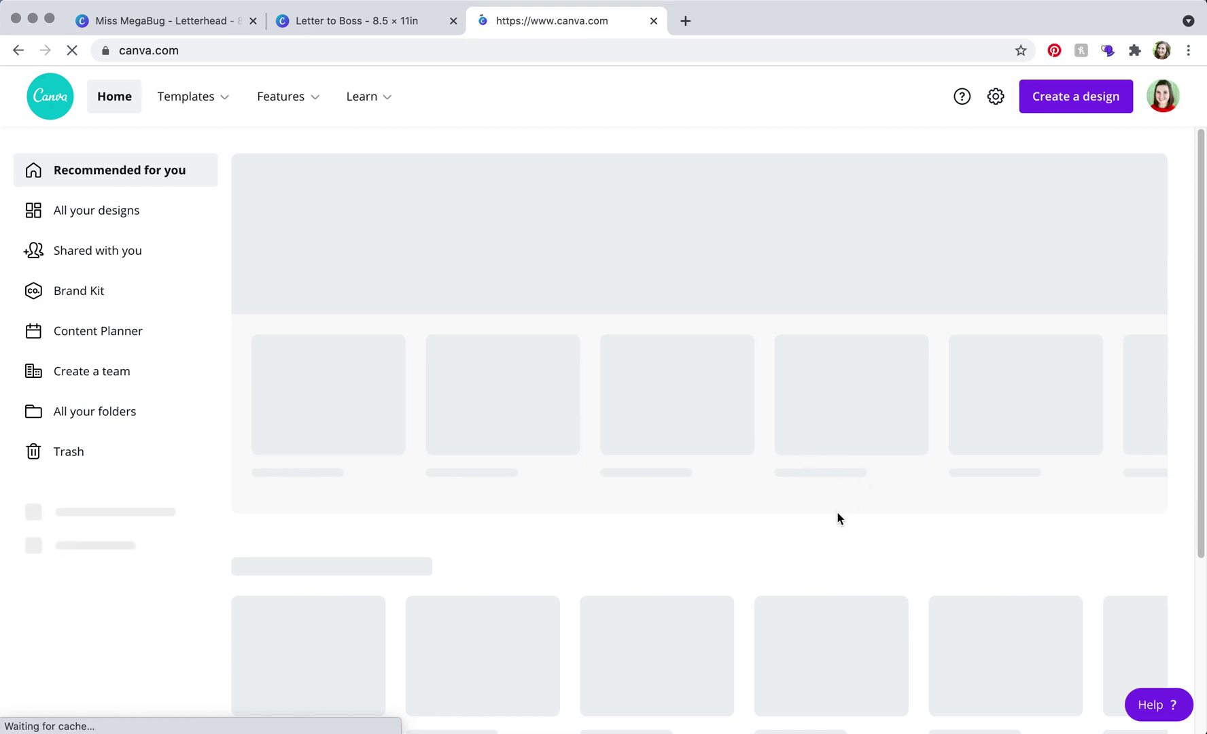
{"action": "scroll", "coordinate": [840, 516], "scroll_direction": "down", "scroll_amount": 1}
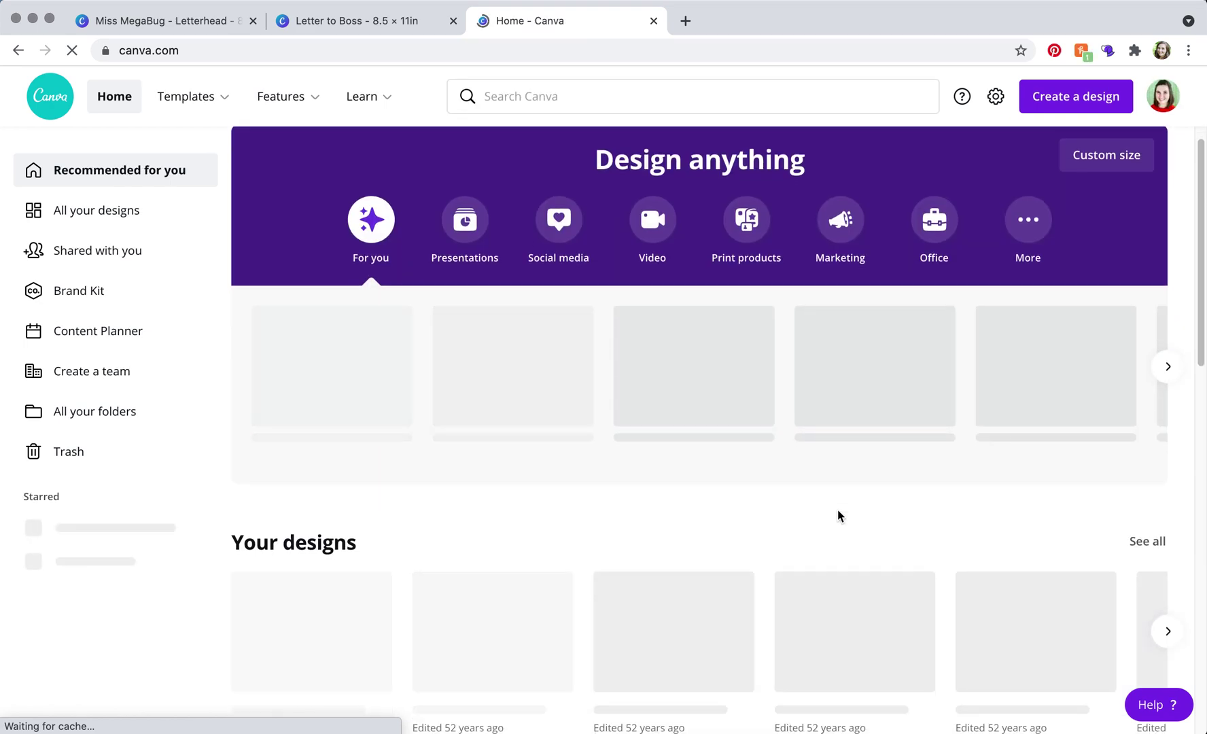
{"action": "scroll", "coordinate": [840, 516], "scroll_direction": "down", "scroll_amount": 1}
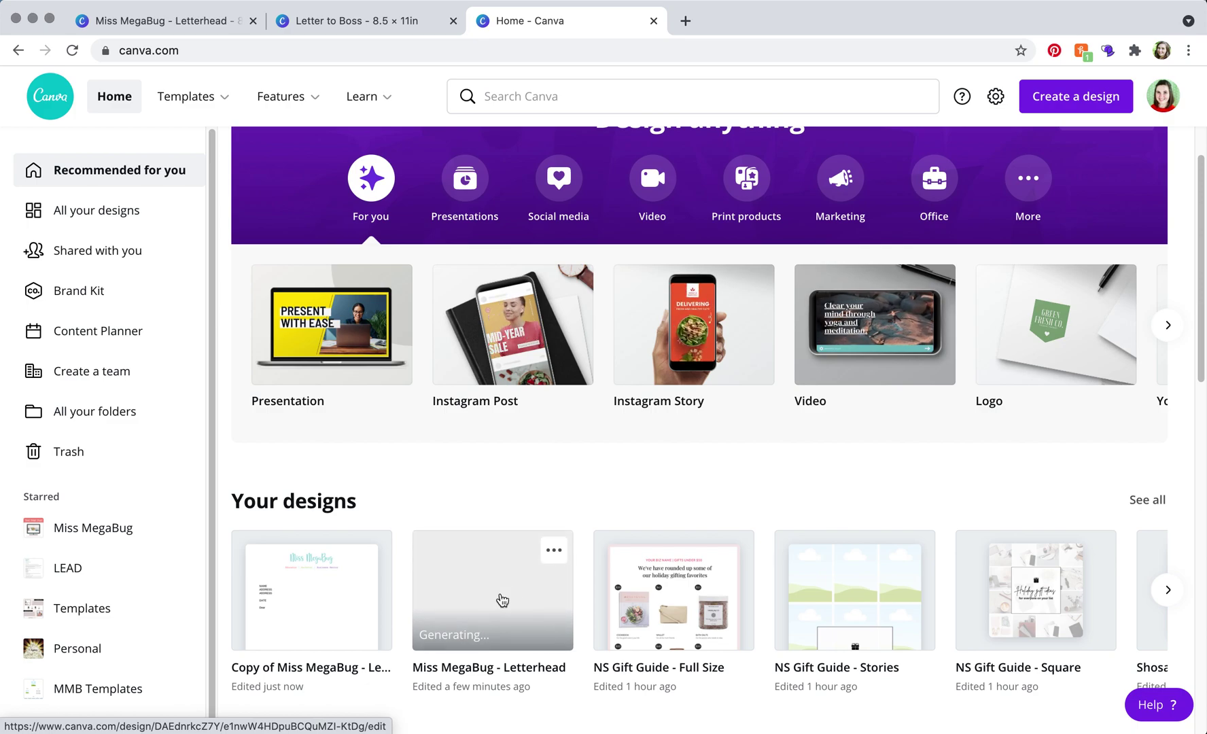
{"action": "left_click", "coordinate": [369, 21]}
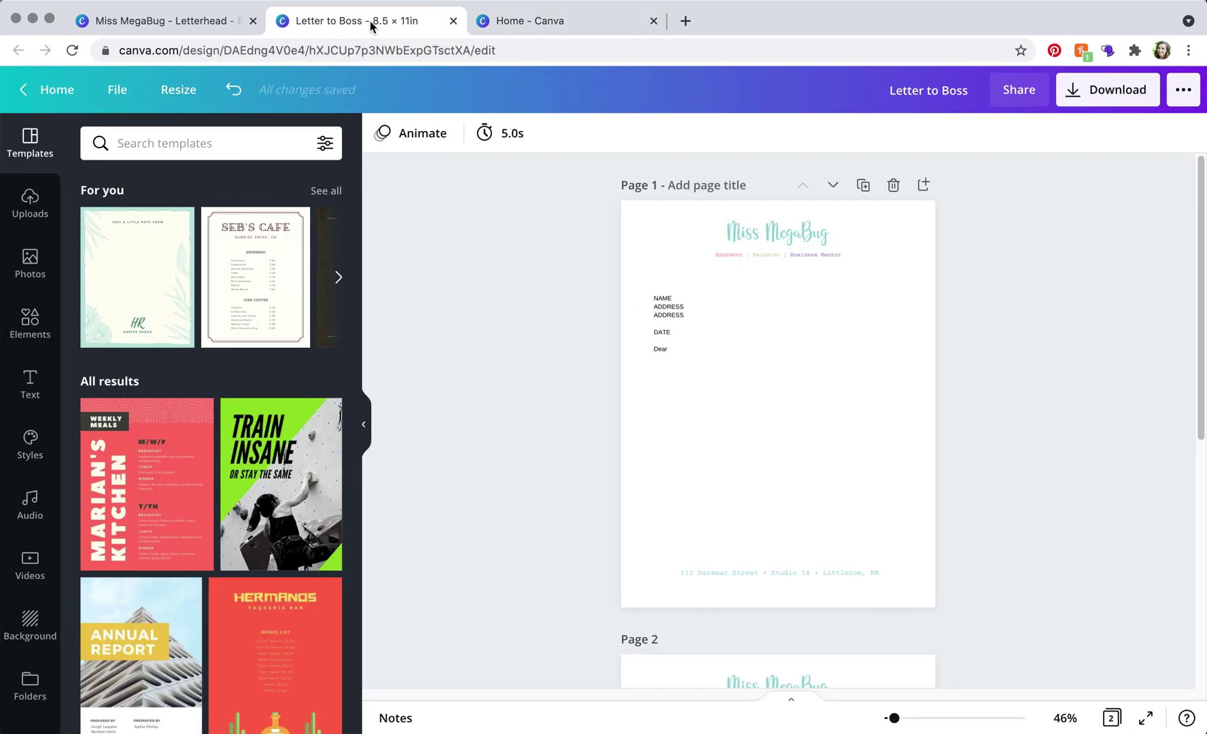
{"action": "left_click", "coordinate": [213, 24]}
Move page 2 of the letterhead above page 1
{"action": "scroll", "coordinate": [896, 484], "scroll_direction": "down", "scroll_amount": 5}
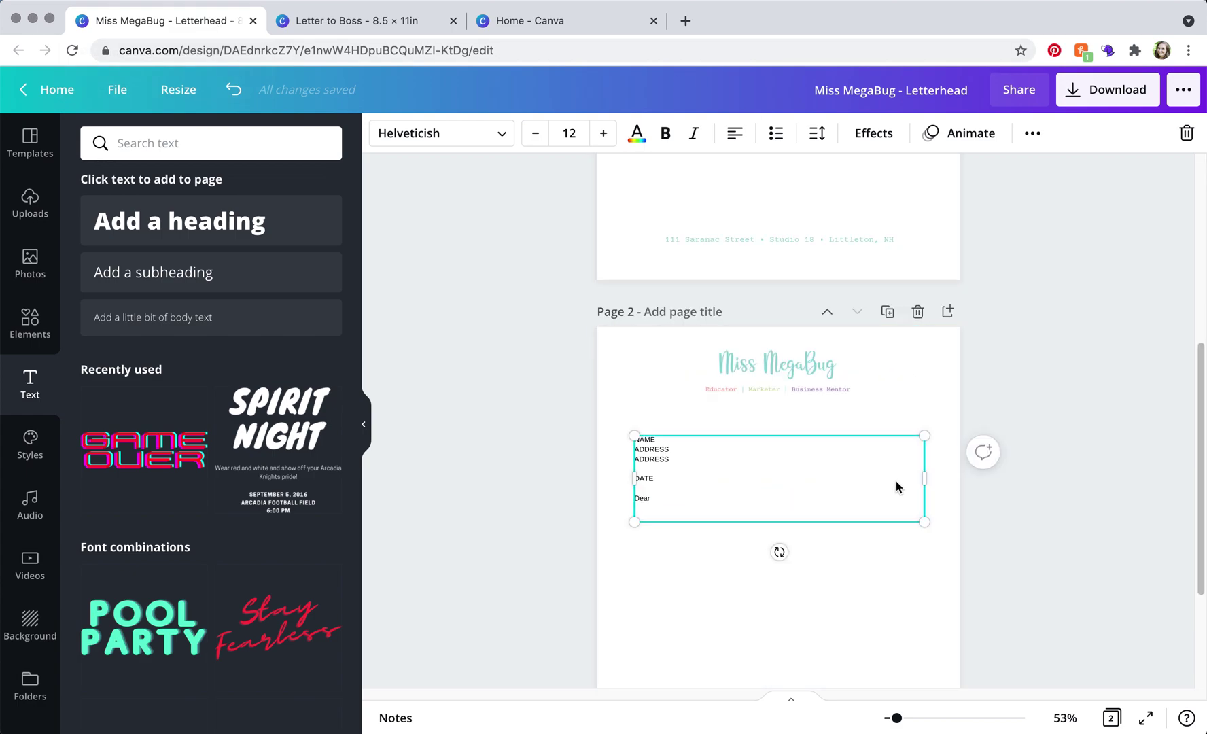
{"action": "left_click", "coordinate": [894, 367]}
{"action": "left_click", "coordinate": [827, 311]}
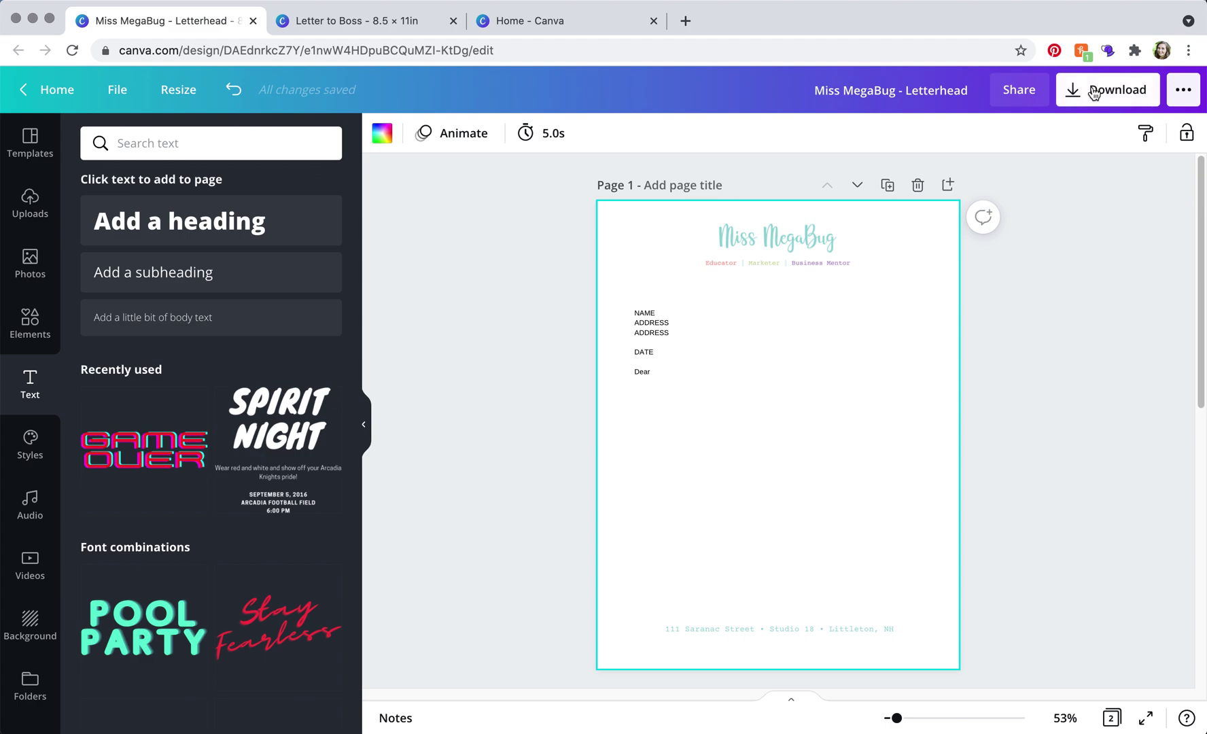
Download all pages of the letterhead as a PDF Print file
{"action": "left_click", "coordinate": [1115, 98]}
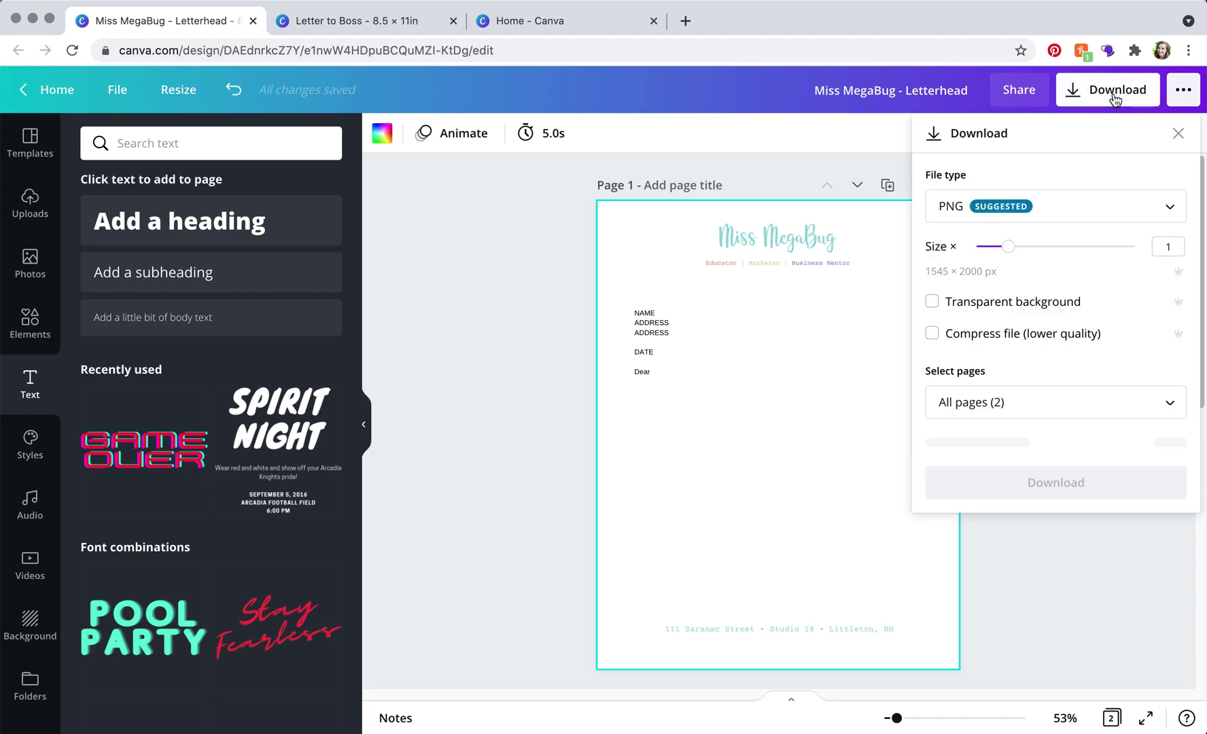
{"action": "left_click", "coordinate": [1096, 207]}
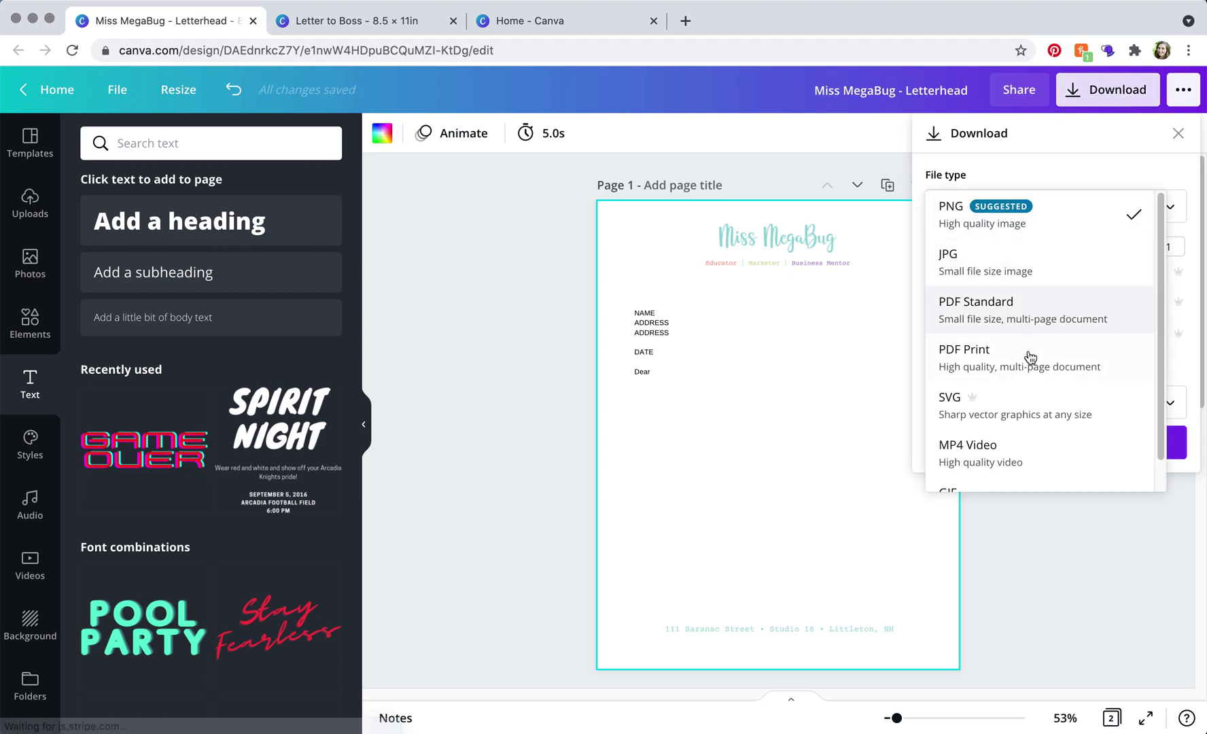
{"action": "left_click", "coordinate": [998, 366]}
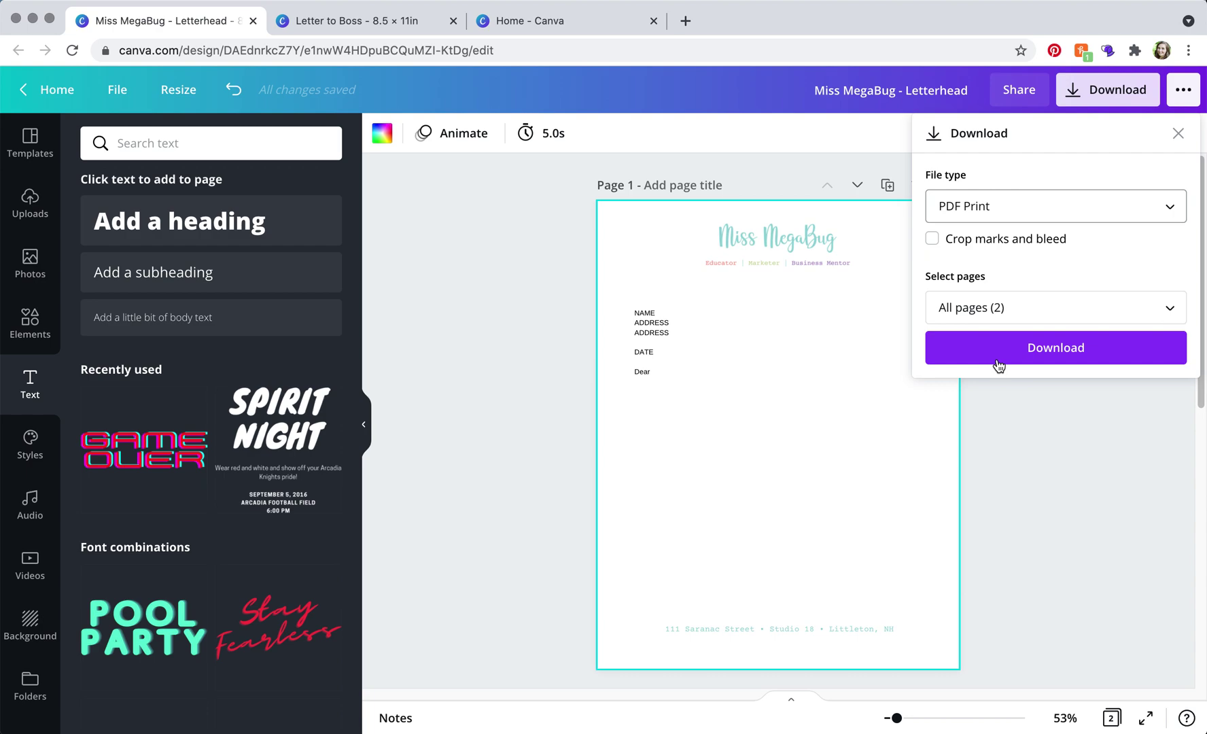
{"action": "left_click", "coordinate": [1010, 302]}
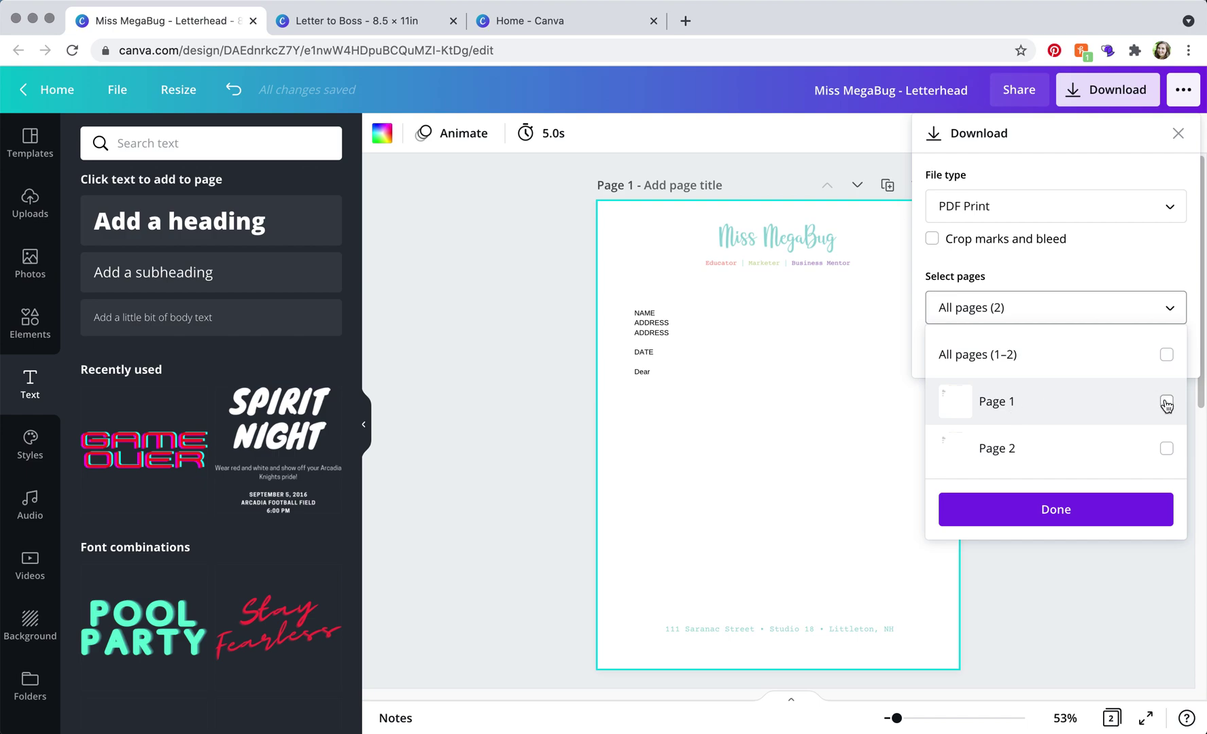
{"action": "left_click", "coordinate": [1077, 506]}
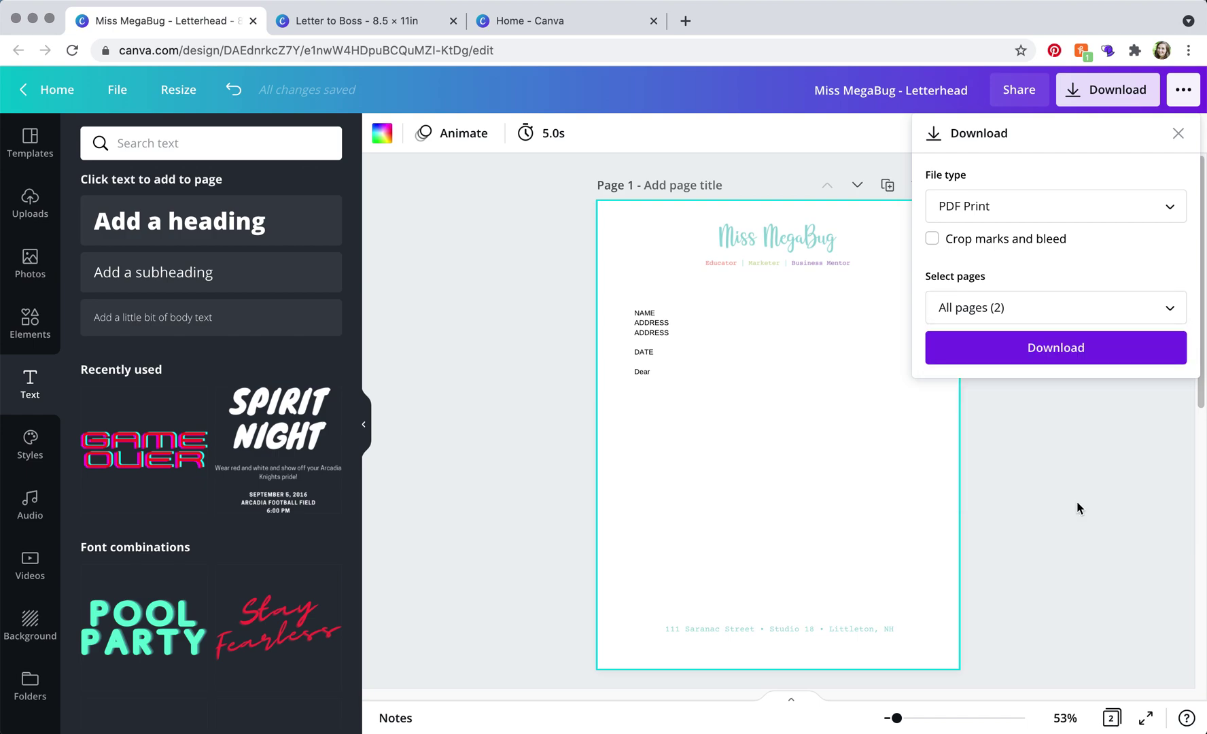
{"action": "left_click", "coordinate": [1019, 359]}
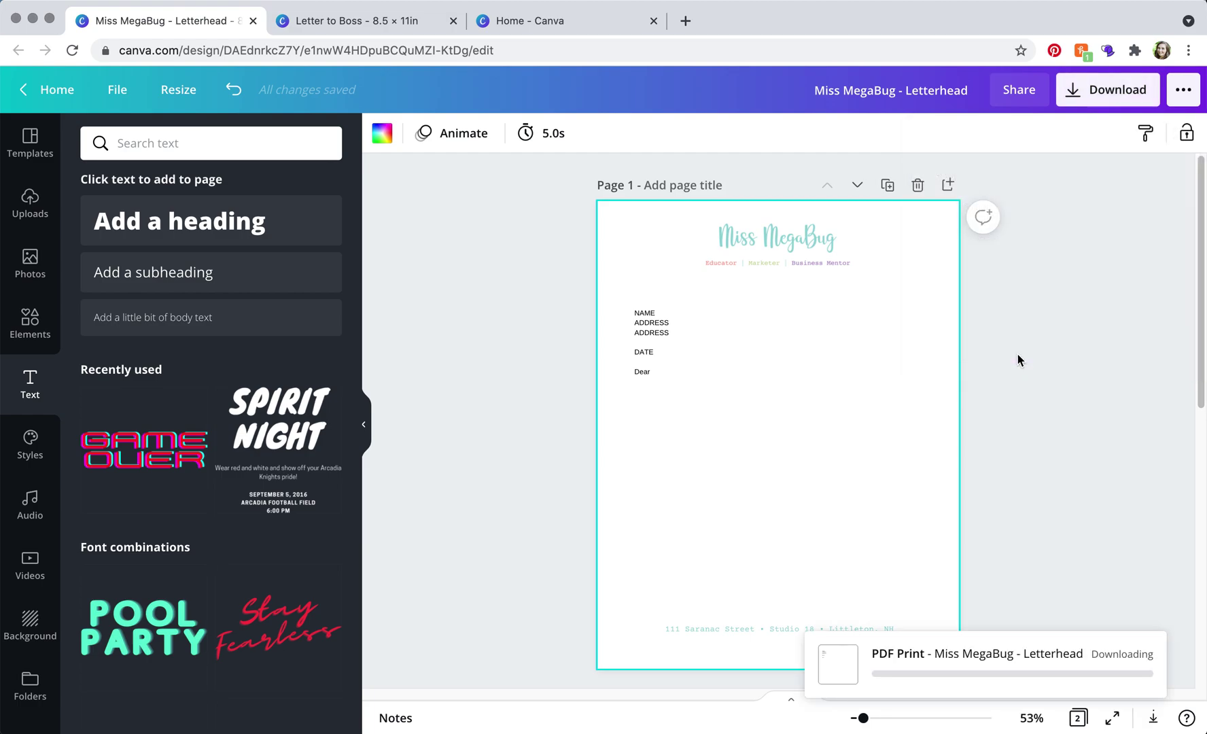